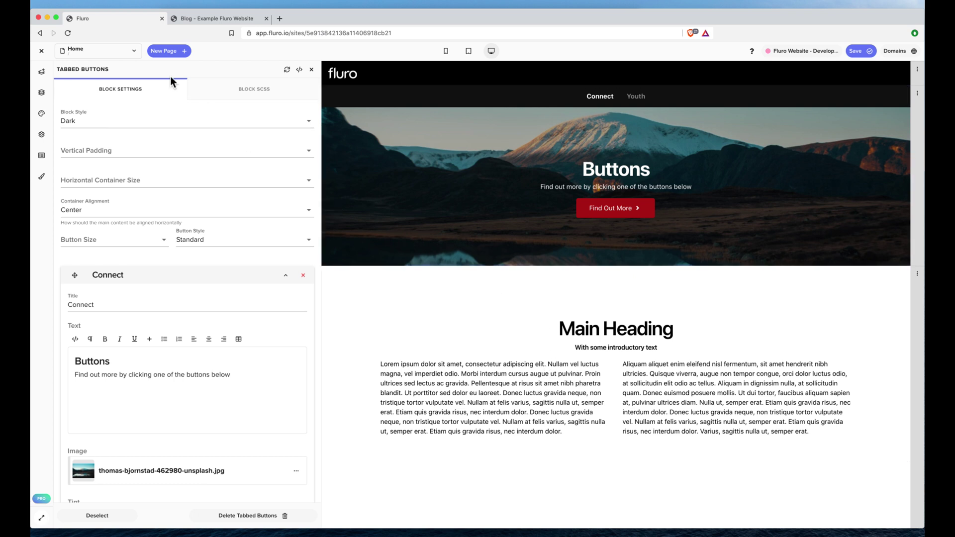
Open the Introduction article from the Blog List in the editor and bring up the Blocks library.
click(110, 55)
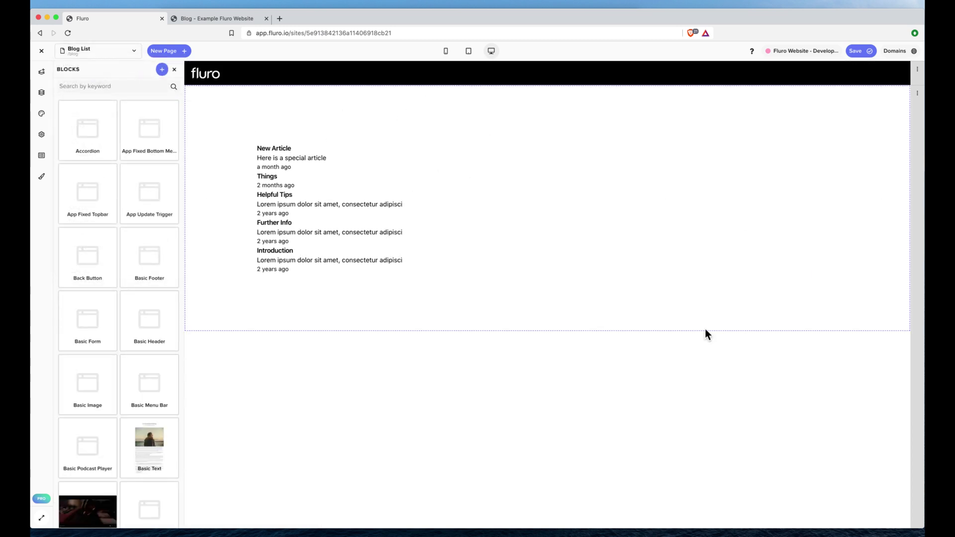
click(285, 262)
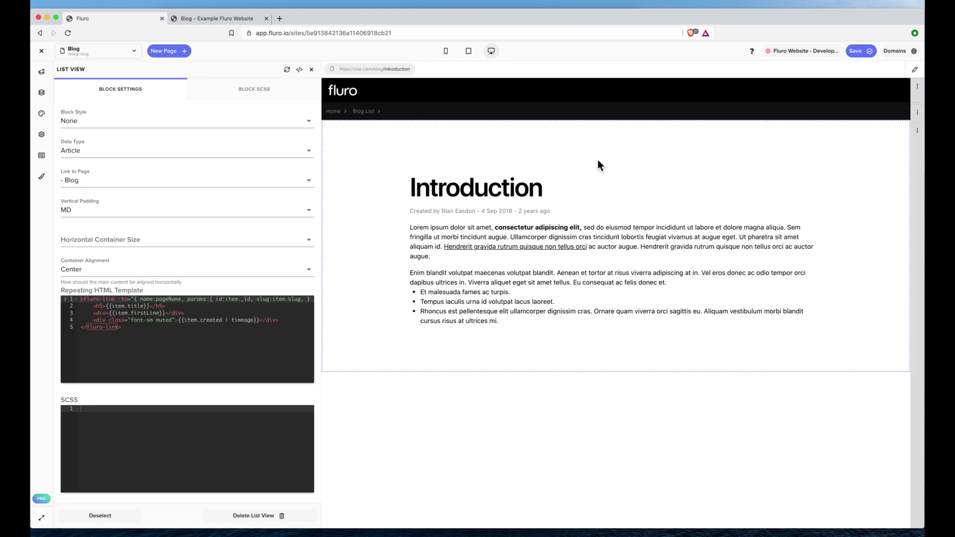
click(598, 160)
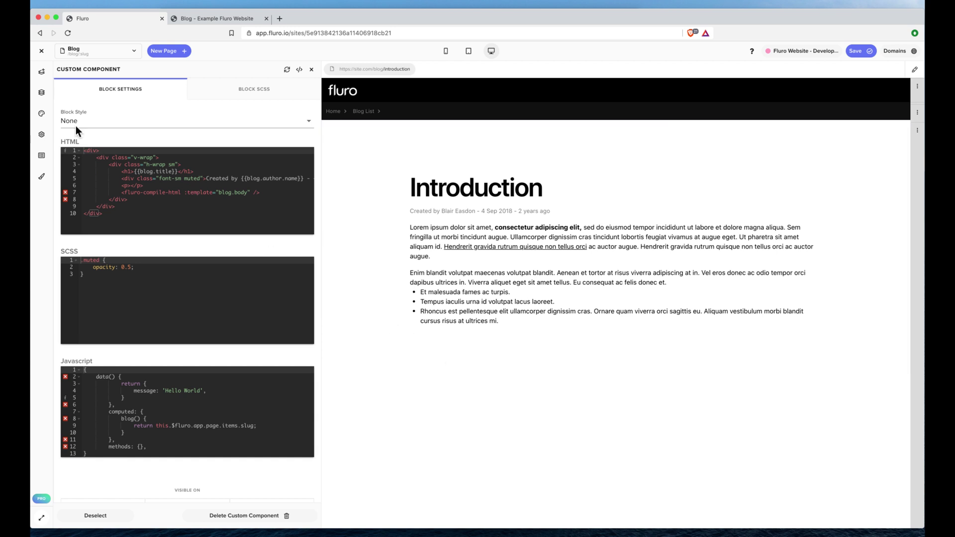
click(42, 74)
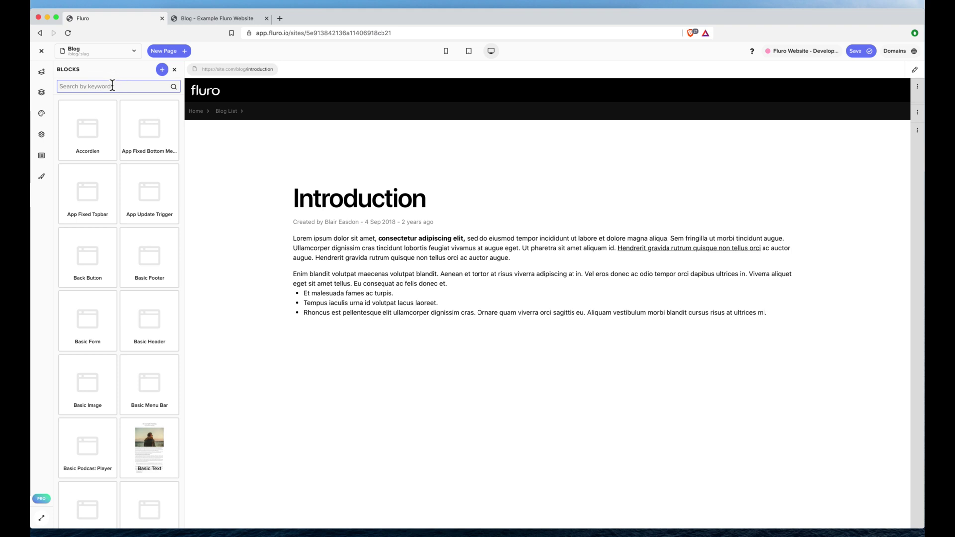
Search the blocks for 'comment' and drop the Comment / Post Thread block under the article.
text(comment)
drag(88, 127, 496, 369)
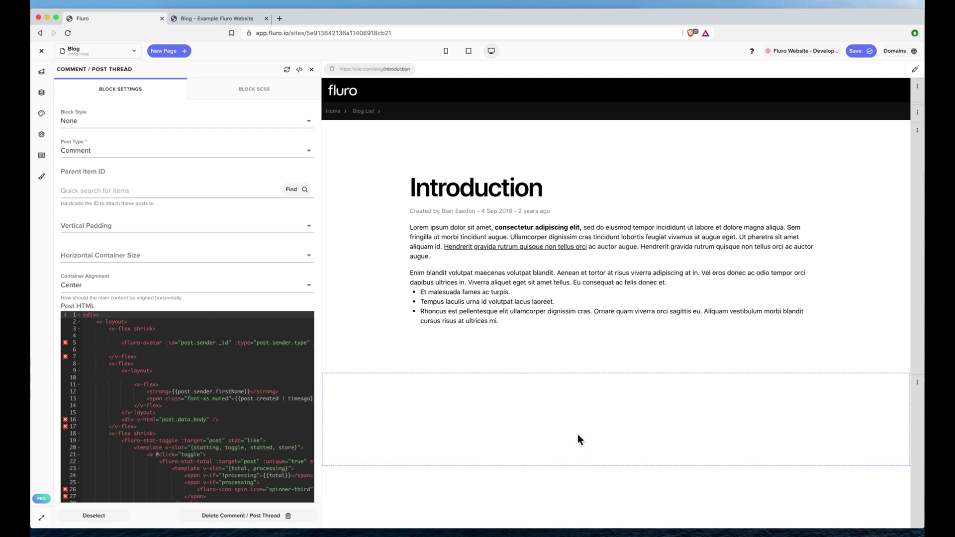
Set Login Page and Signup Page to Me, with authentication text 'To join the conversation please login'.
scroll(149, 286, down, 7)
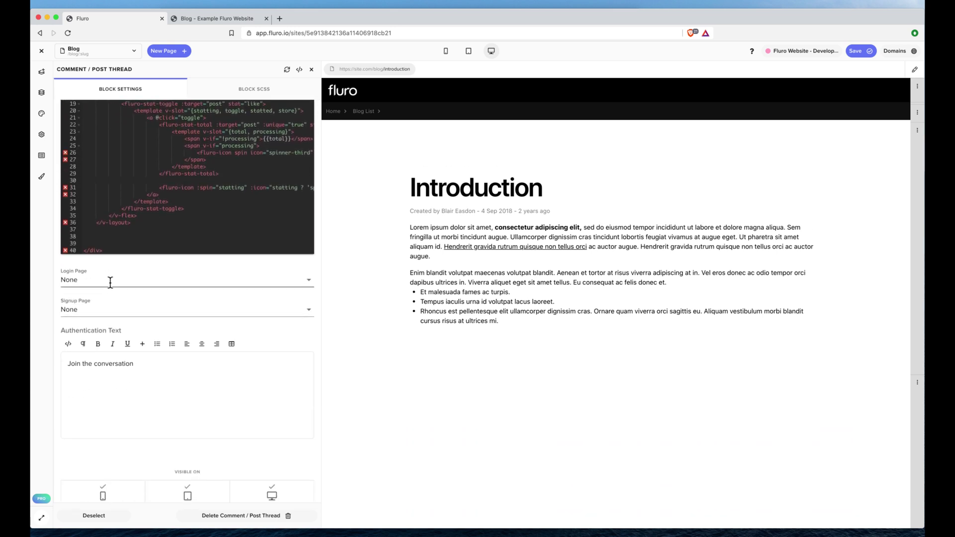
click(105, 281)
scroll(114, 311, down, 3)
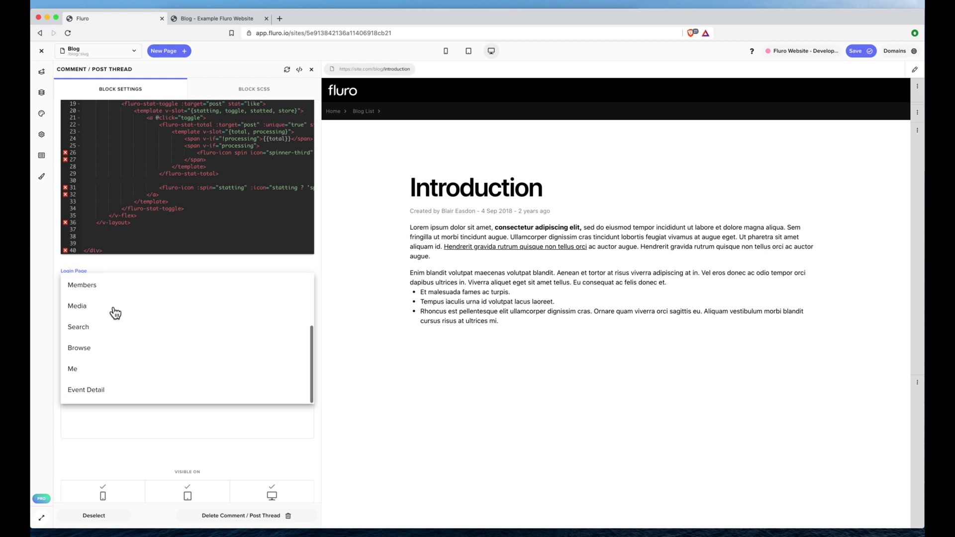
click(97, 374)
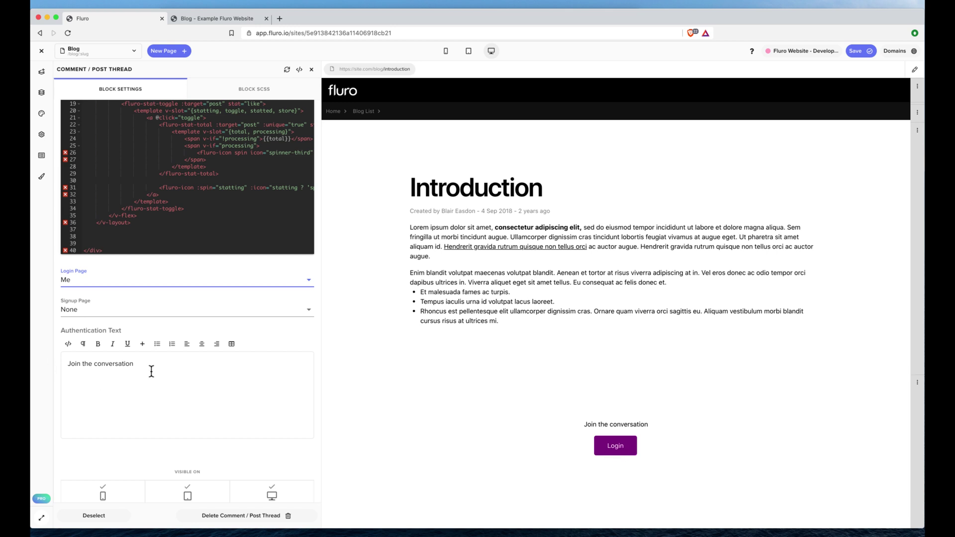
drag(159, 366, 26, 356)
text(To join)
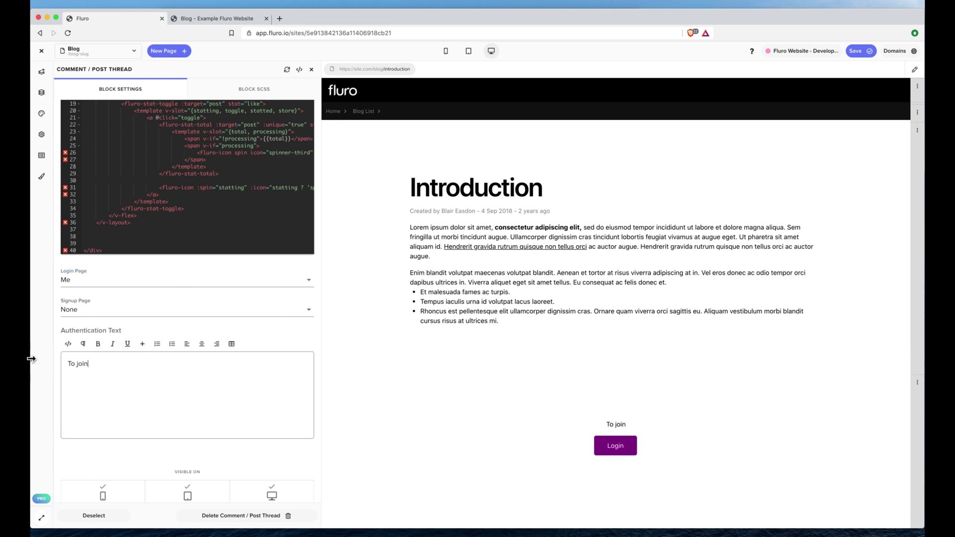
text( the conversation )
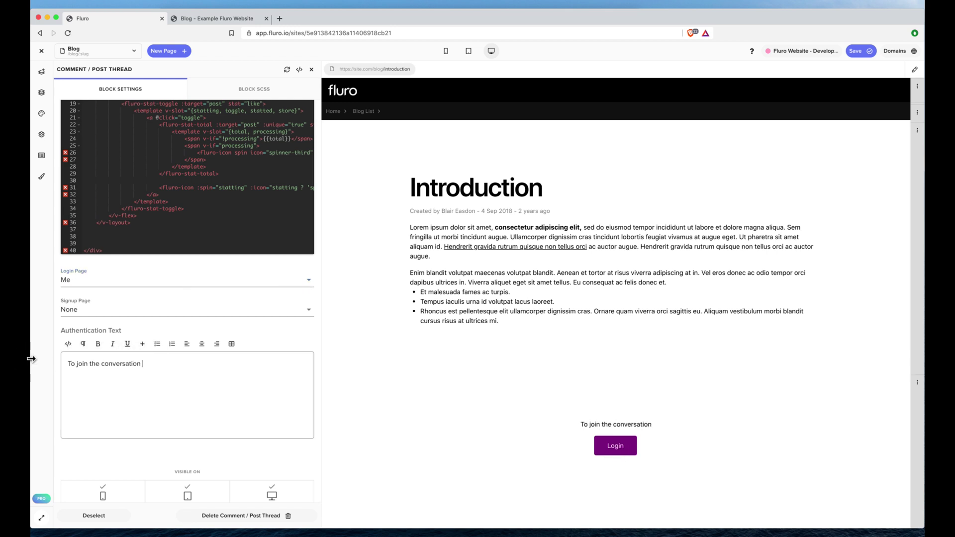
text(please login)
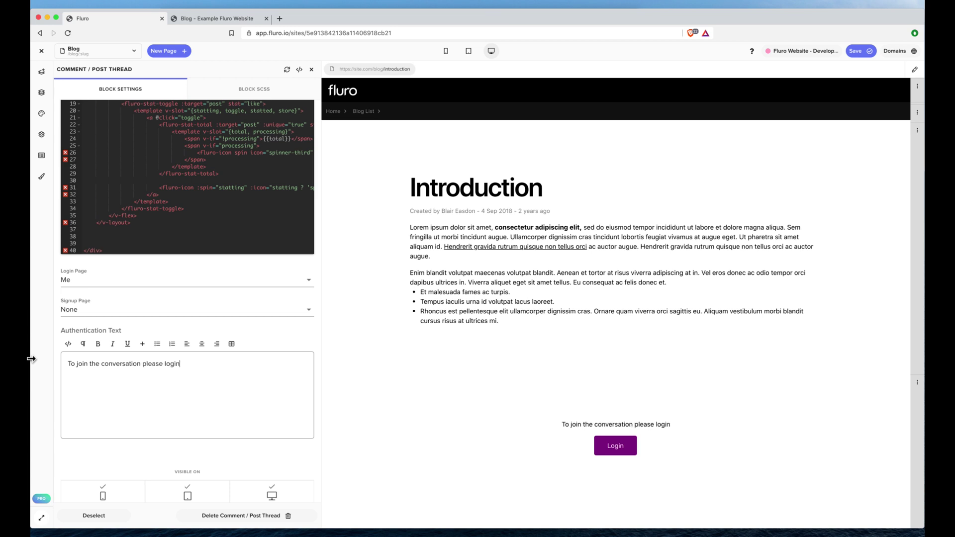
click(90, 310)
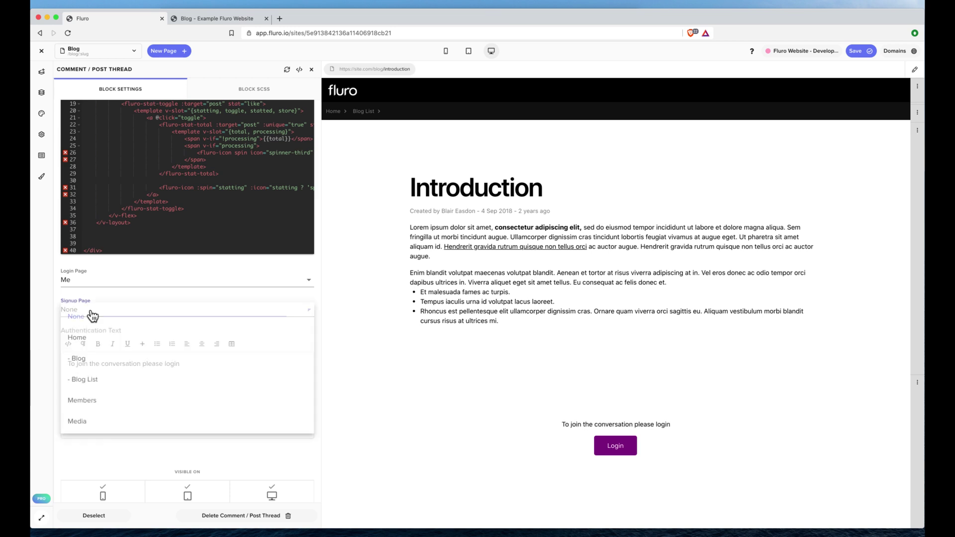
scroll(112, 400, down, 4)
click(98, 402)
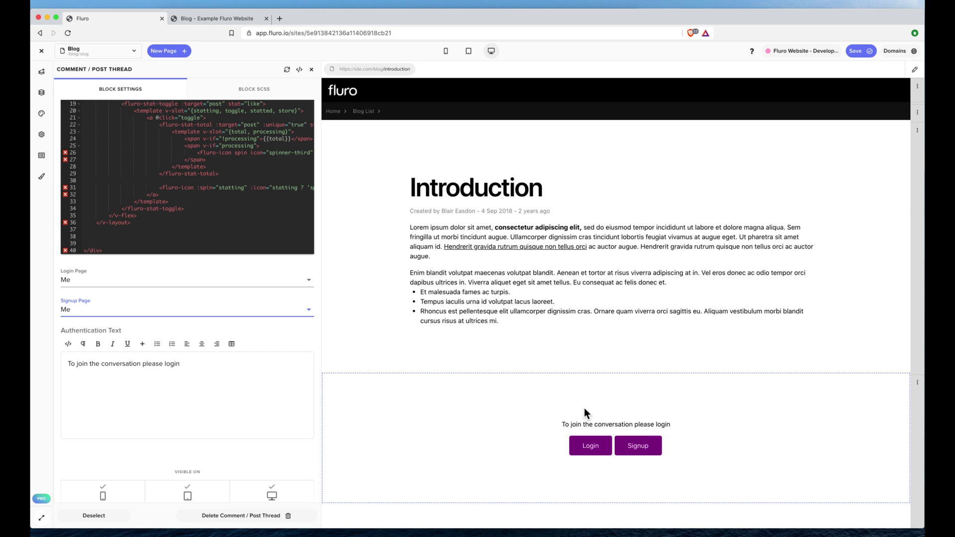
Search the blocks for 'sign' and drop a Managed User Signup block below the comment block.
click(41, 71)
text(sign)
drag(95, 129, 463, 486)
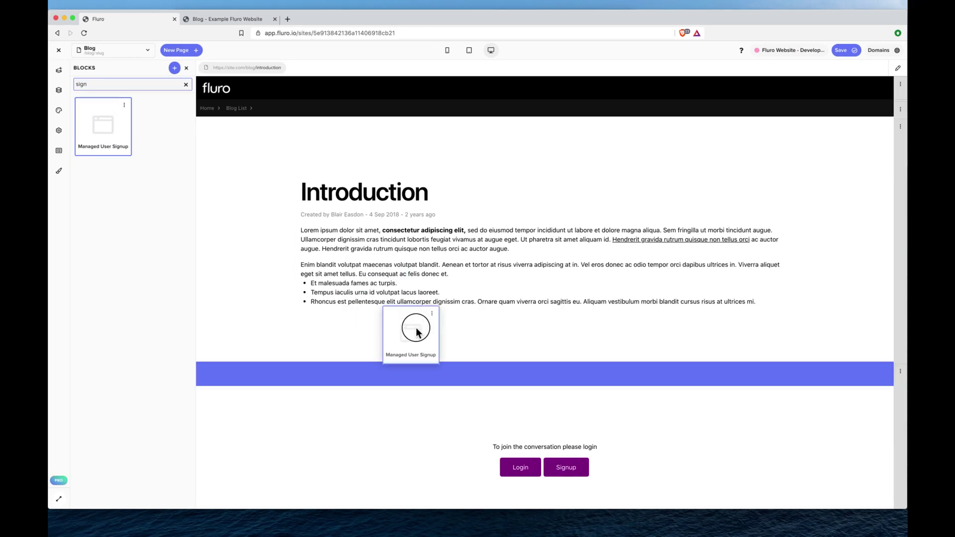
In the signup block's settings, browse the applications available under Application.
click(540, 303)
scroll(543, 318, down, 4)
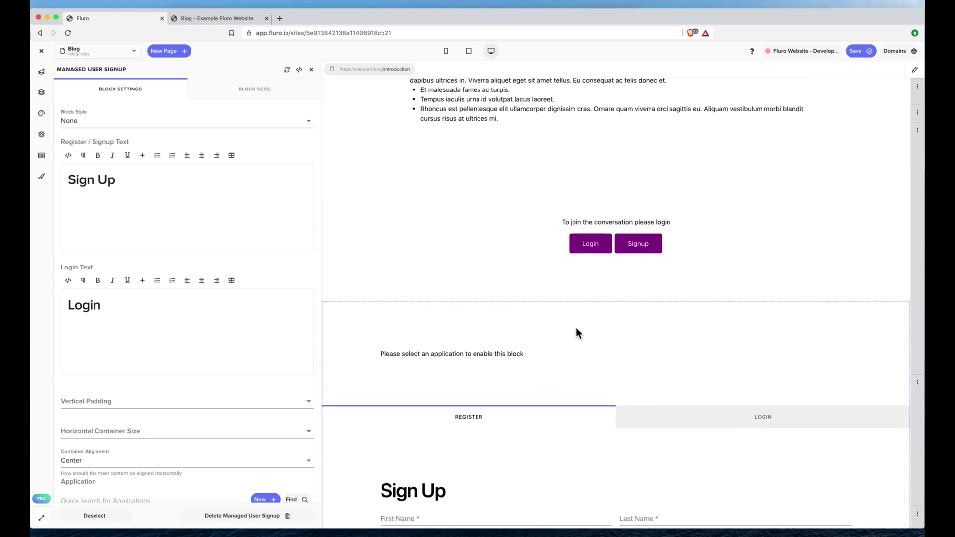
scroll(561, 331, down, 4)
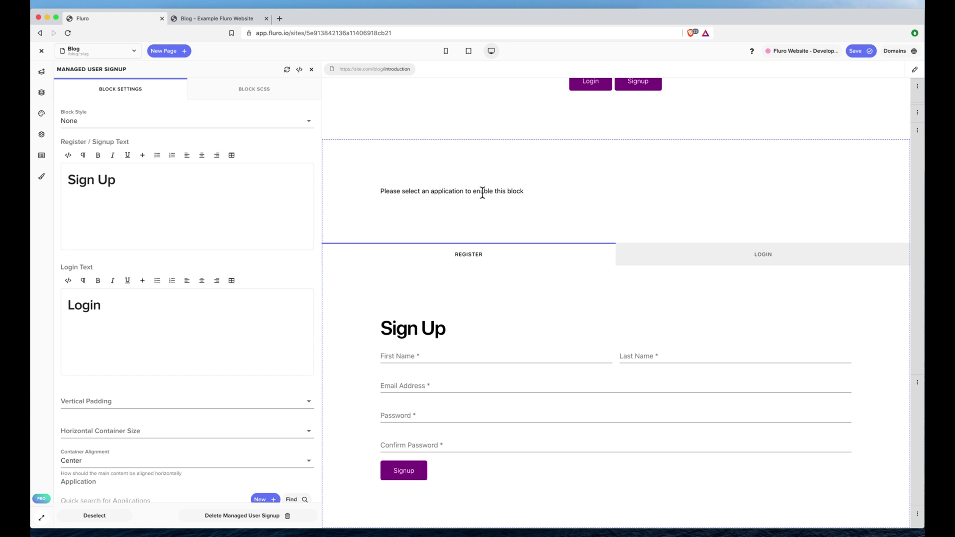
scroll(127, 280, down, 8)
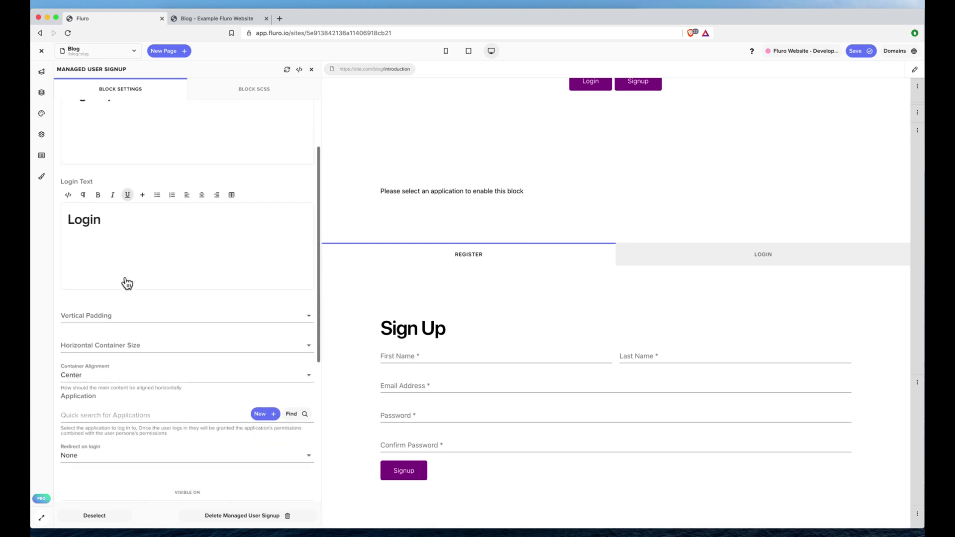
click(303, 297)
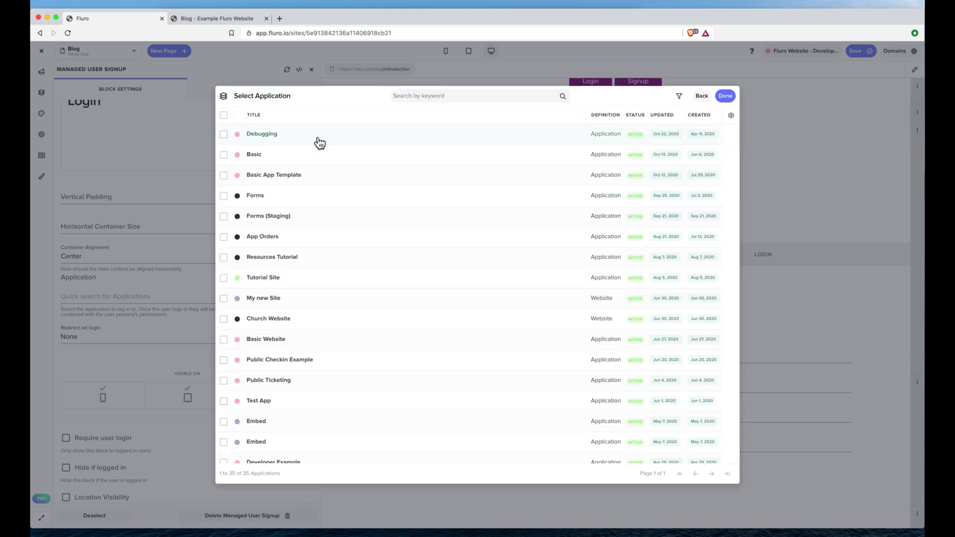
Link the block to the Debugging application and sign up a test user with name, e-mail and password.
click(318, 135)
click(729, 95)
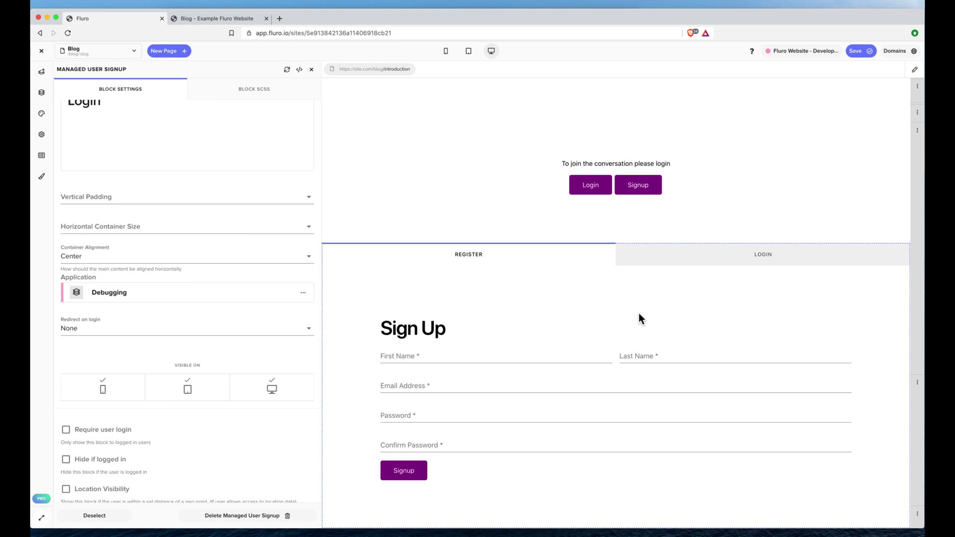
click(455, 356)
key(Tab)
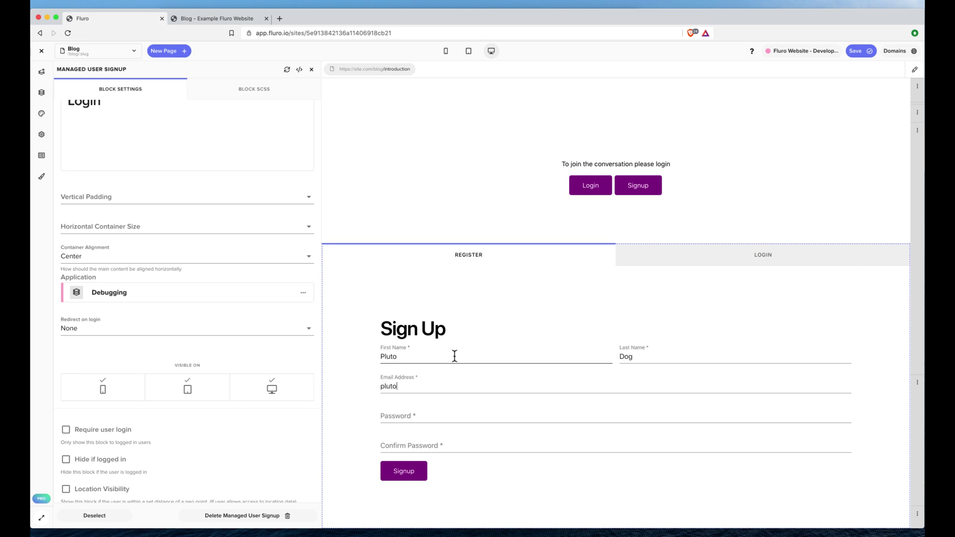
key(Tab)
key(BackSpace)
key(BackSpace)
key(BackSpace)
key(BackSpace)
key(BackSpace)
key(BackSpace)
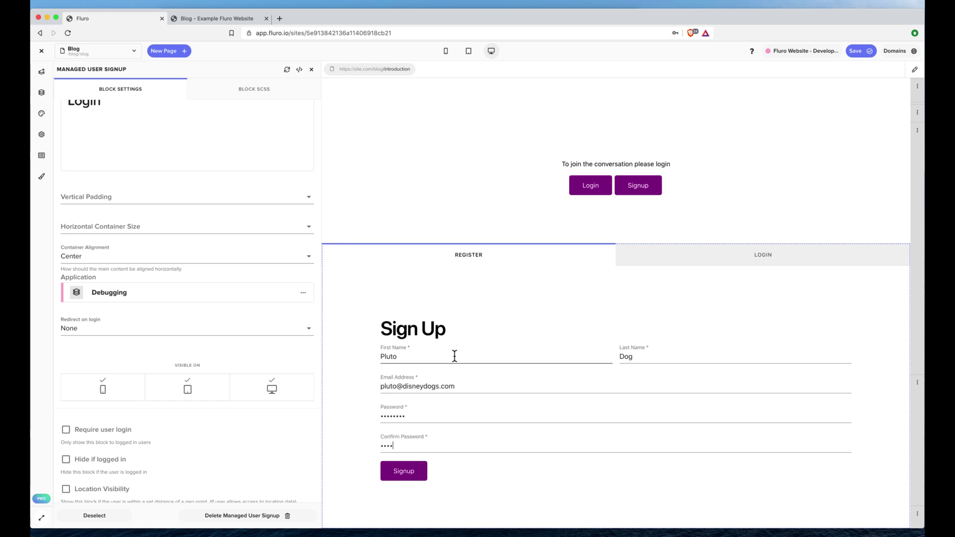
click(420, 476)
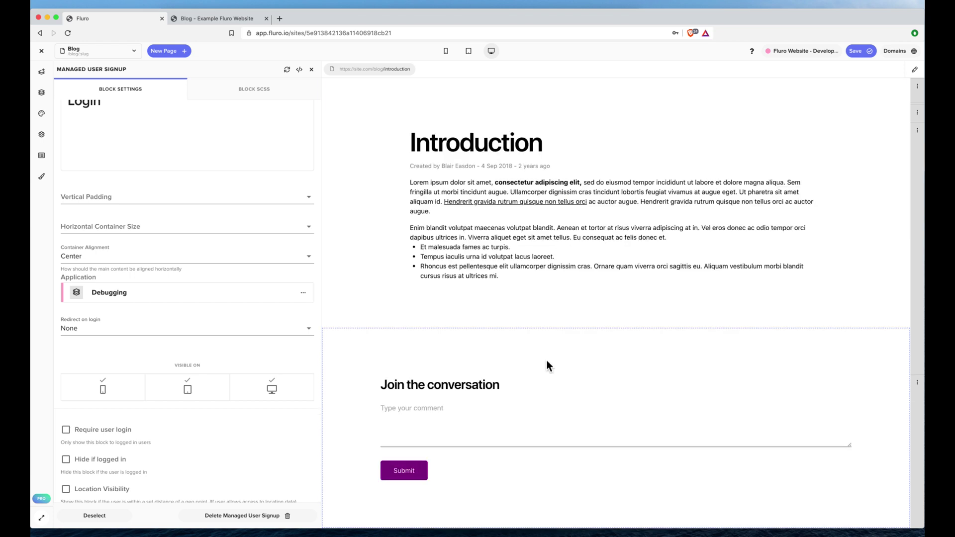
Post the comment 'hey there' to the article's thread.
click(466, 365)
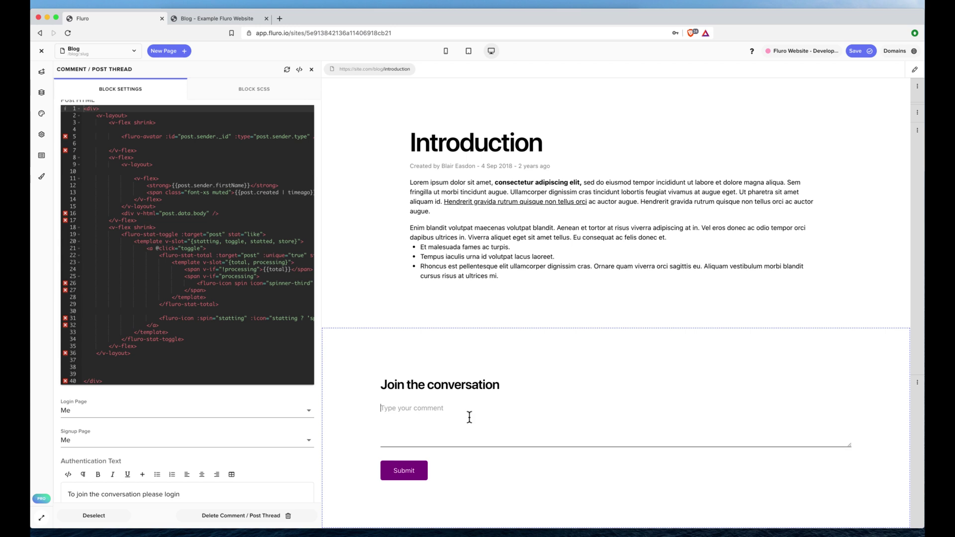
text(hey there)
click(404, 470)
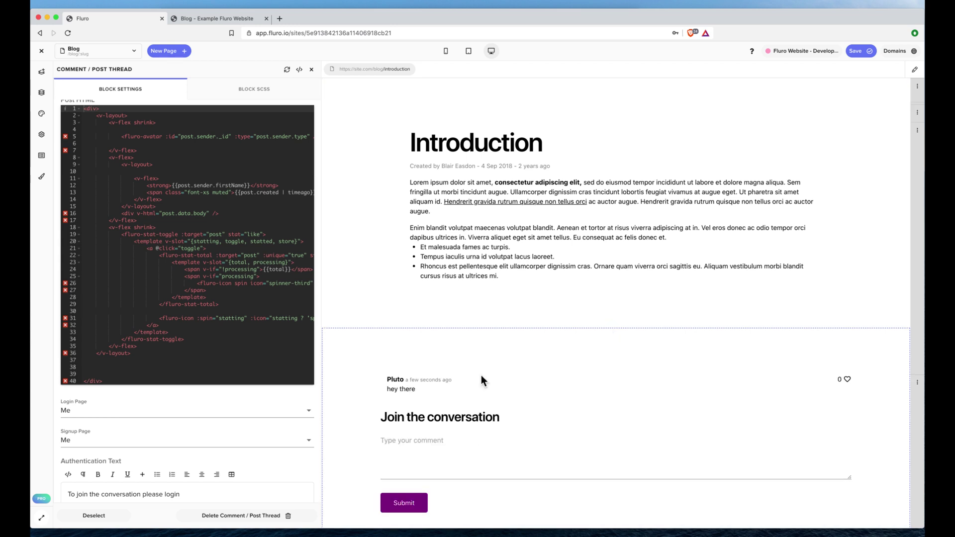
Post a second comment, 'We can write another comment too'.
click(449, 448)
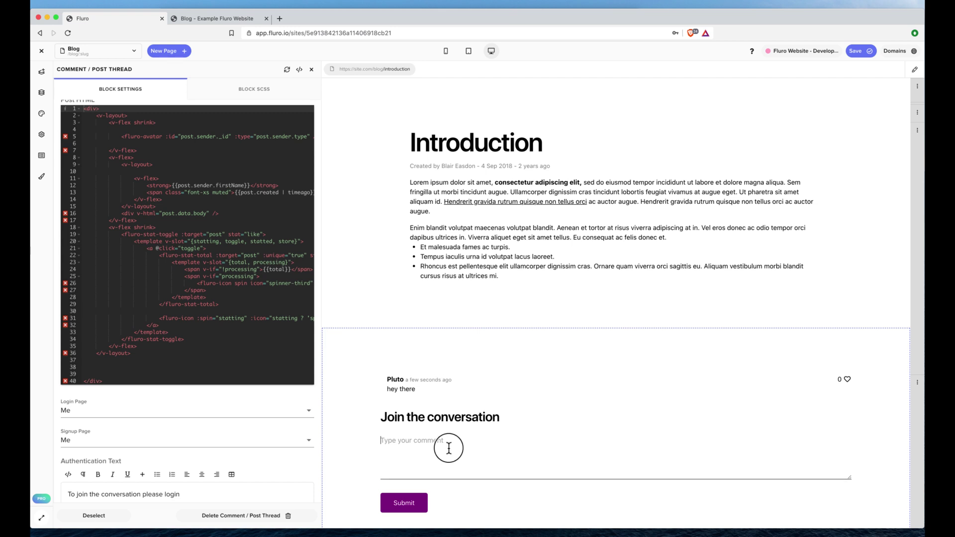
text(We ca)
click(404, 504)
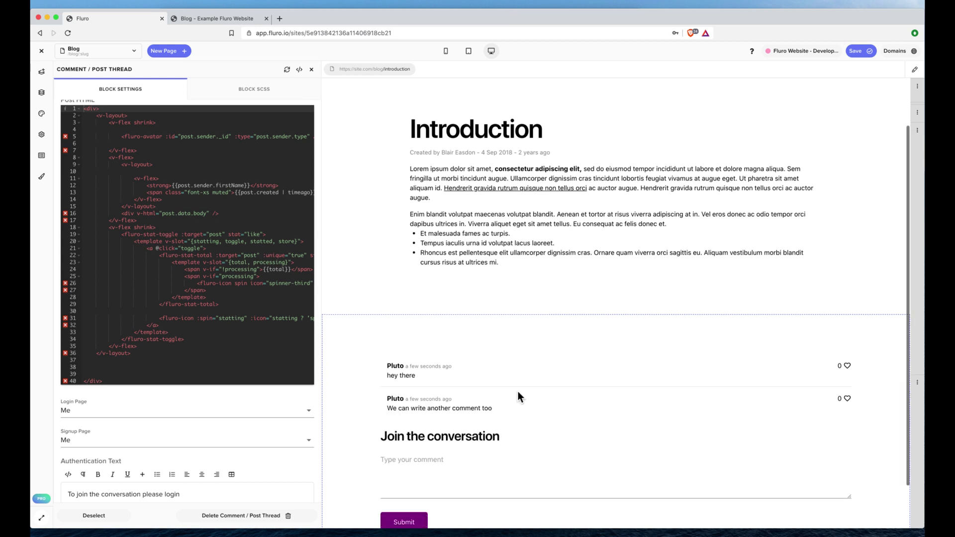
scroll(518, 397, down, 2)
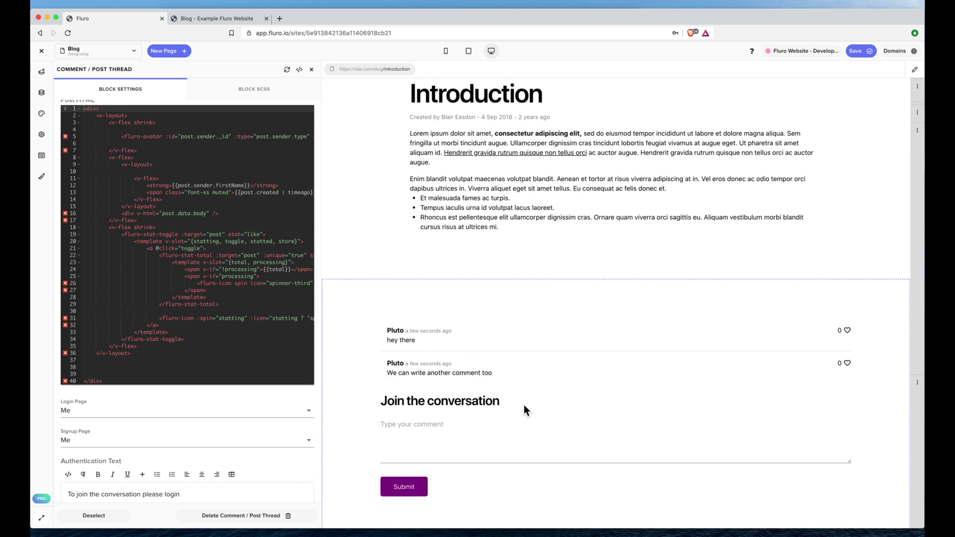
click(217, 179)
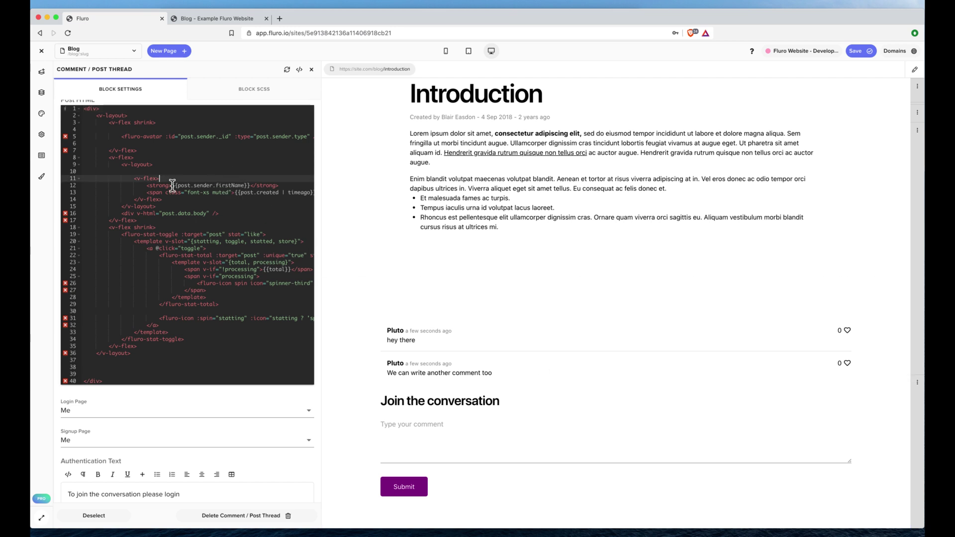
scroll(171, 185, up, 5)
scroll(171, 185, up, 3)
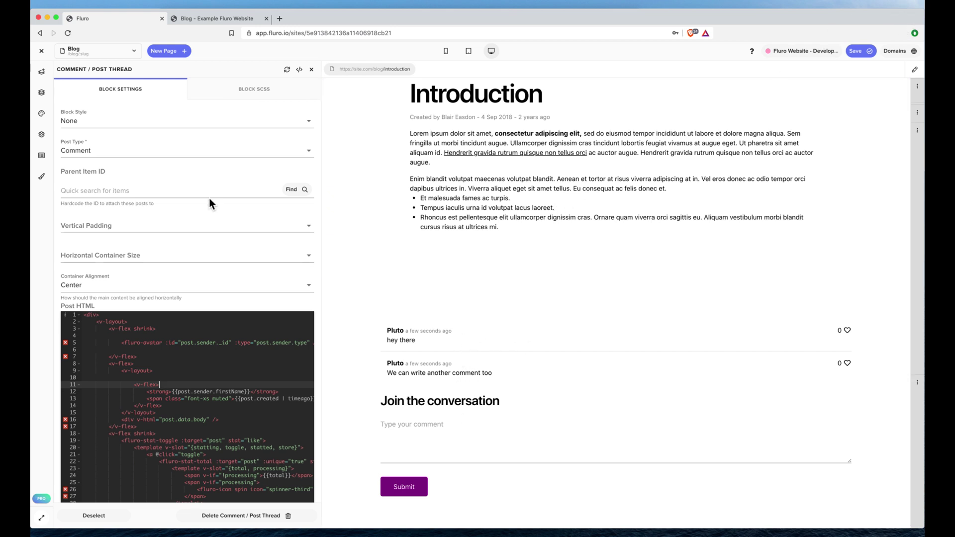
click(102, 151)
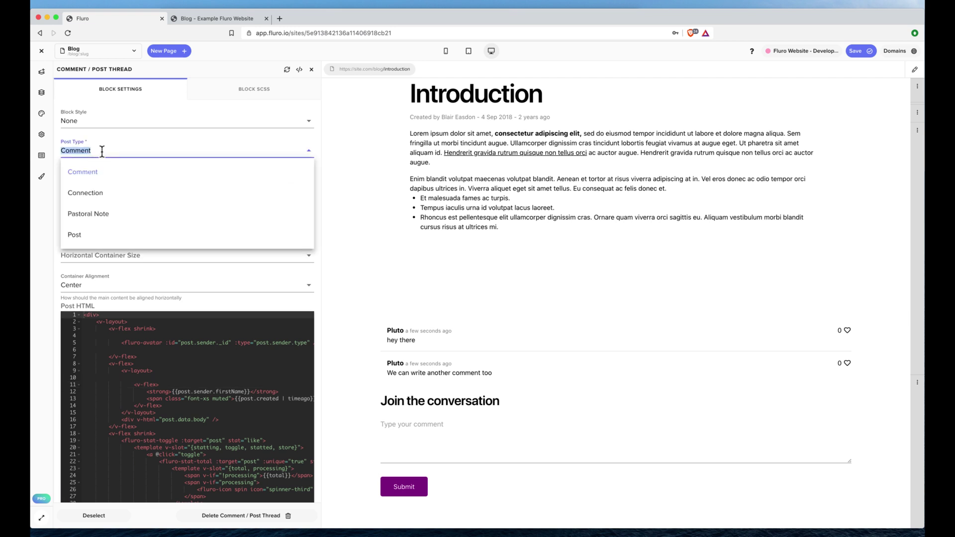
click(106, 193)
scroll(528, 344, down, 1)
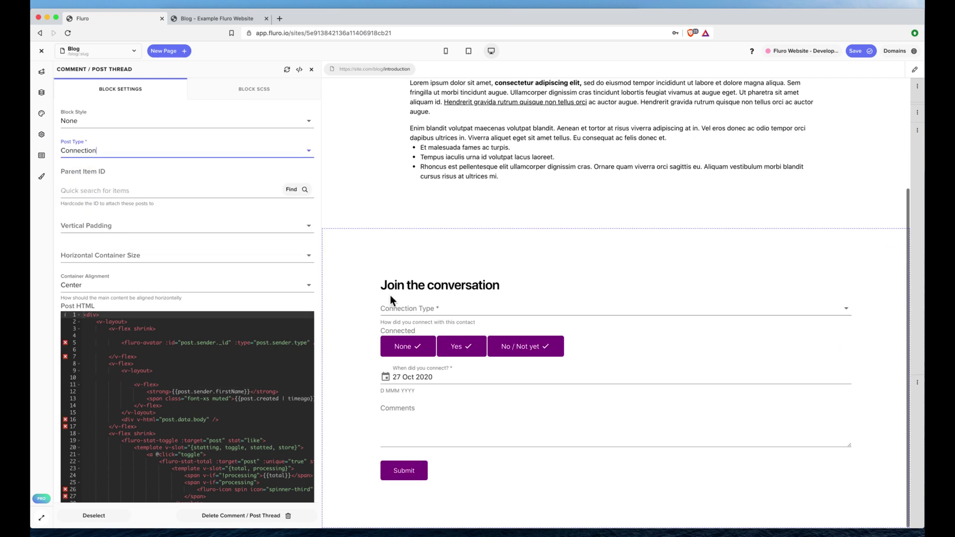
click(447, 308)
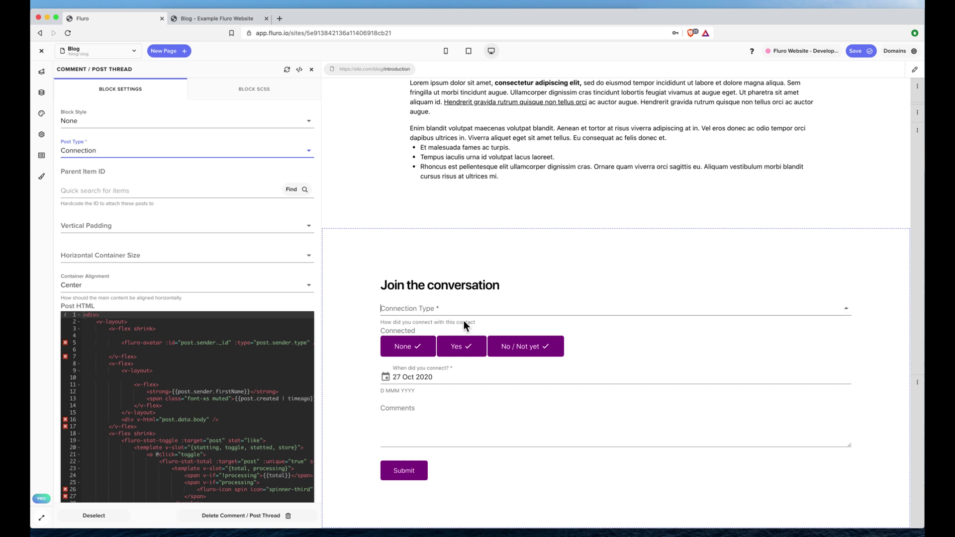
click(139, 155)
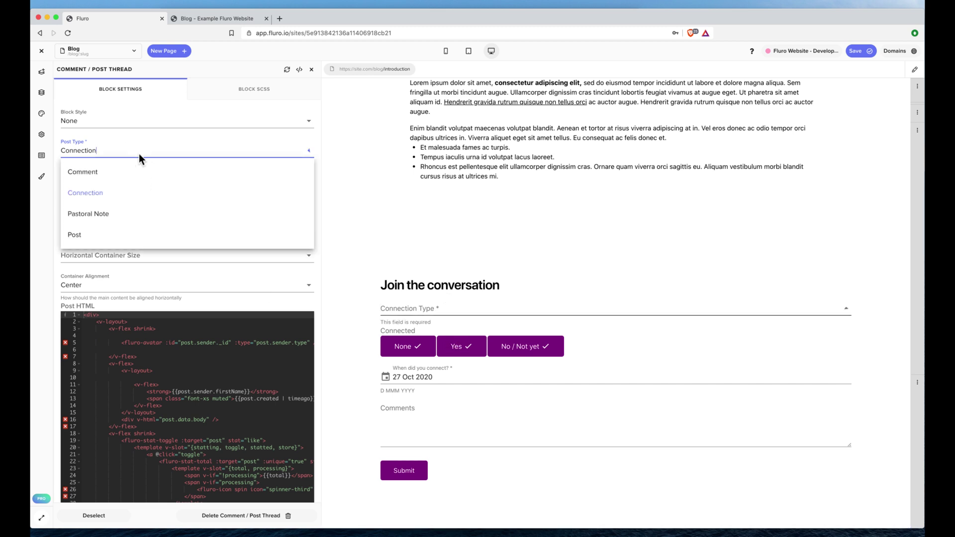
click(118, 213)
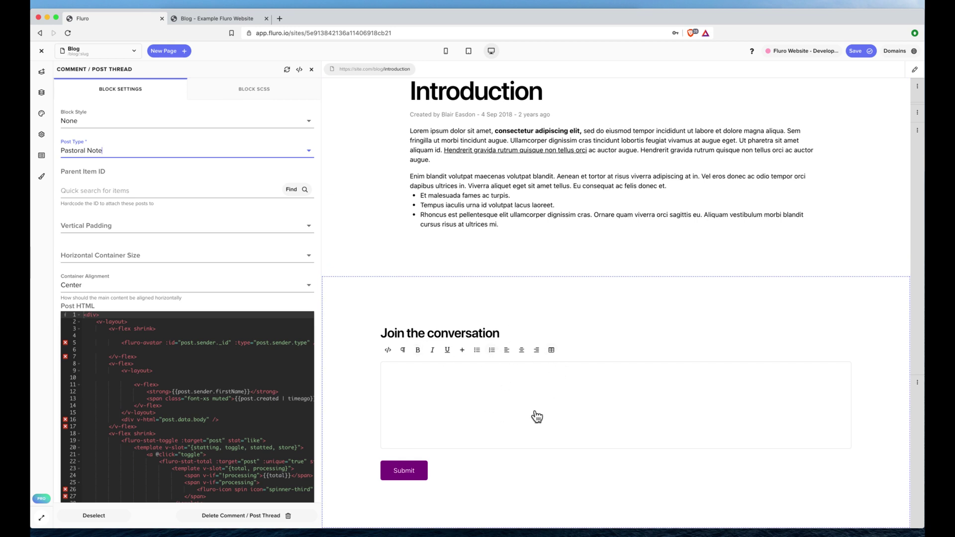
click(111, 162)
click(111, 178)
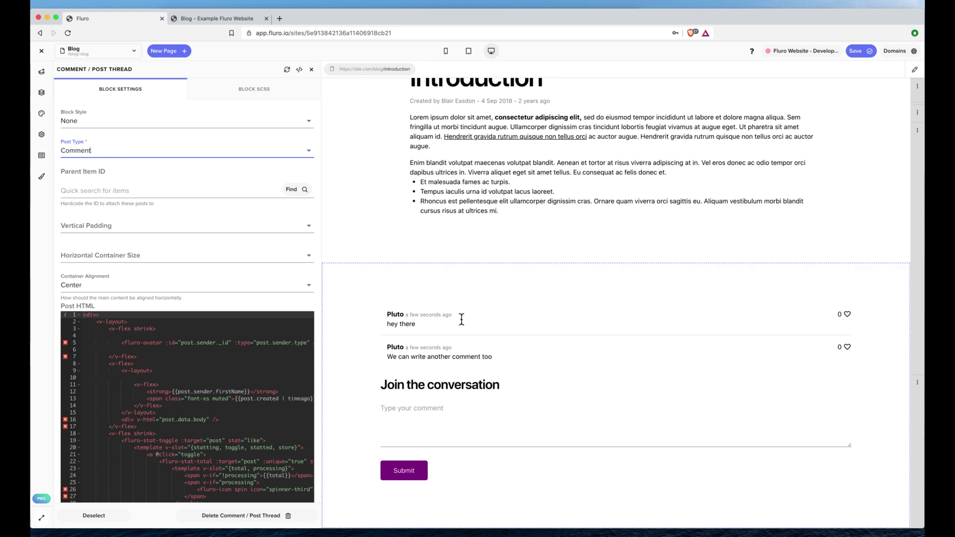
scroll(164, 268, down, 5)
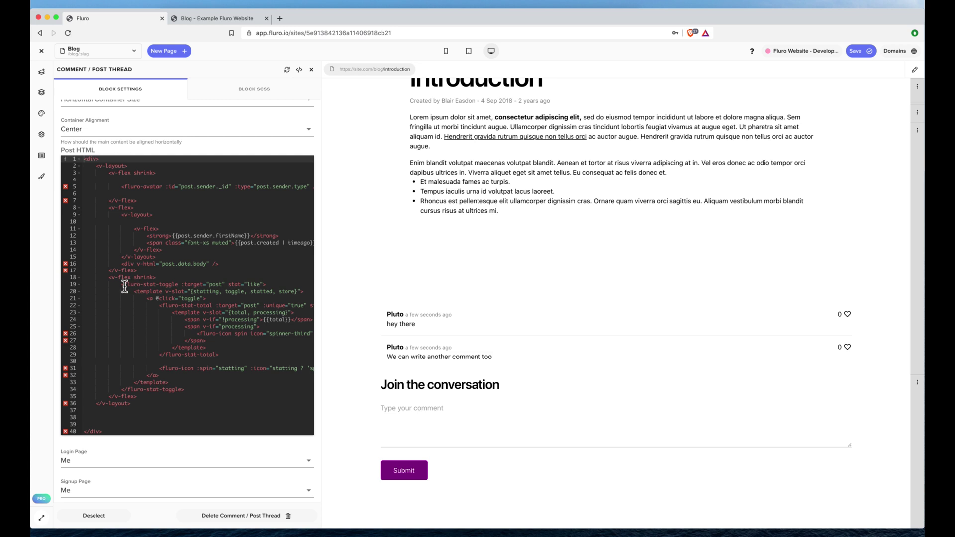
drag(119, 284, 189, 389)
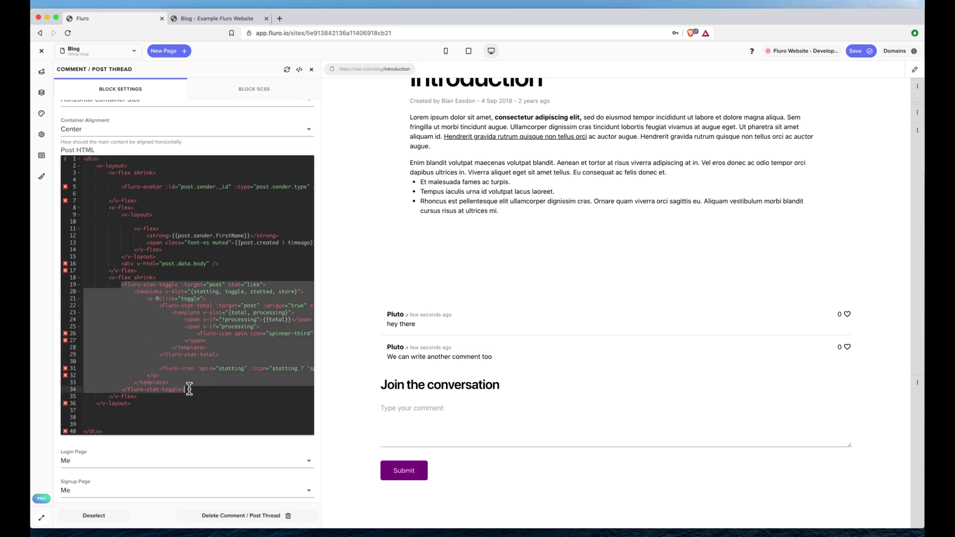
click(848, 316)
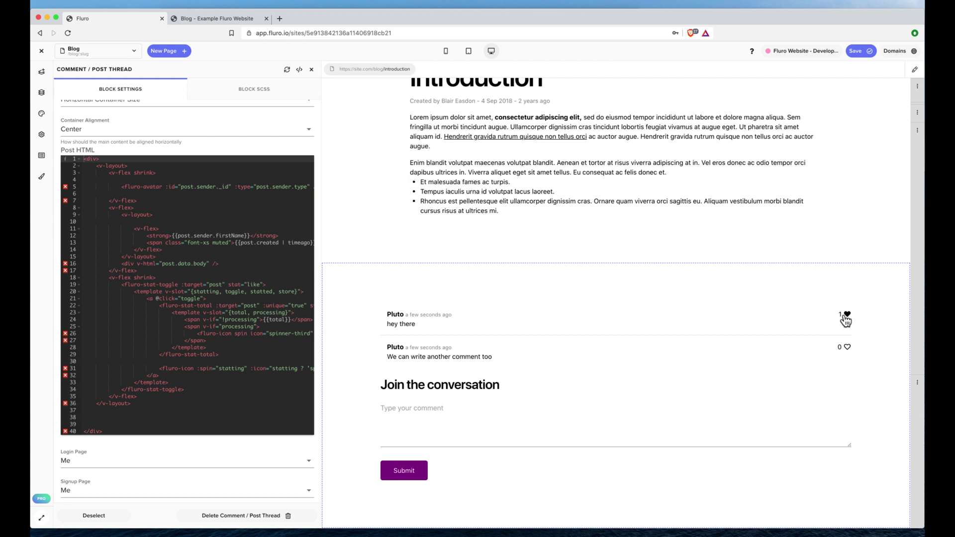
click(847, 318)
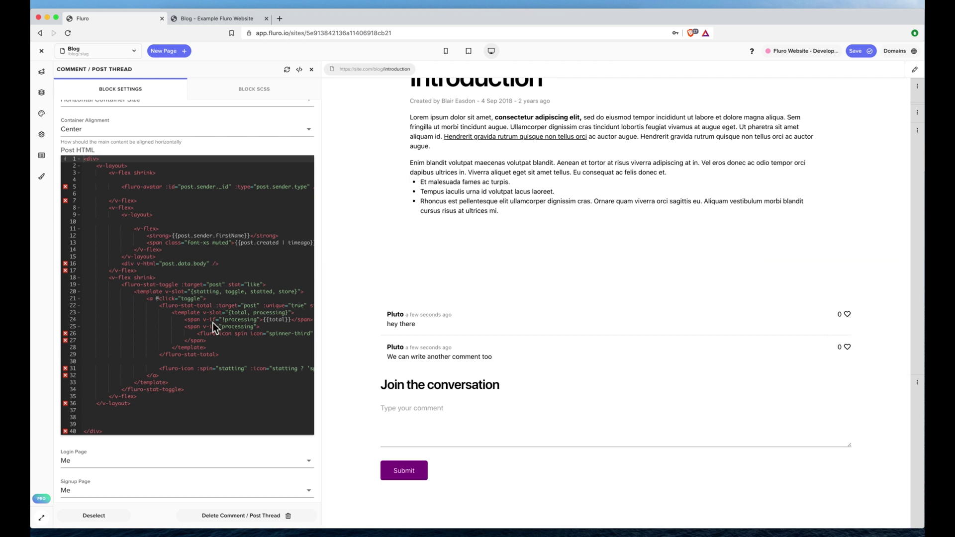
drag(108, 279, 138, 357)
key(super+c)
drag(189, 390, 120, 288)
Paste a copy of the like toggle below the original and change its stat to 'dislike'.
key(super+v)
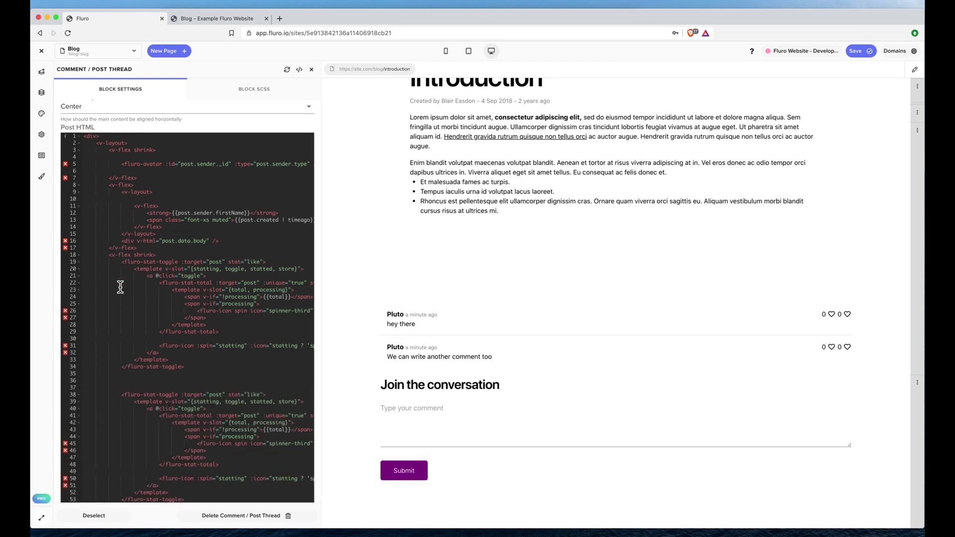
scroll(261, 348, down, 3)
double_click(256, 272)
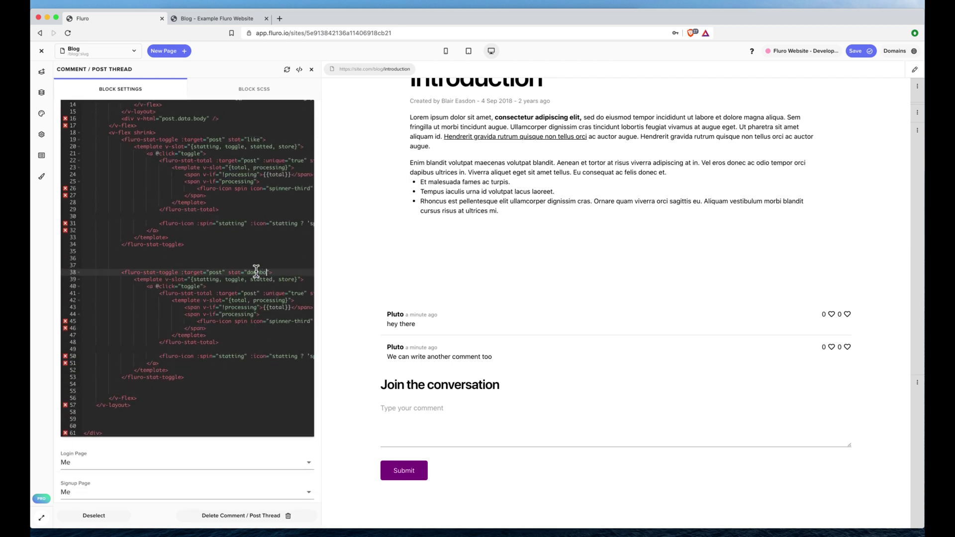
key(BackSpace)
key(BackSpace)
text(dislike)
scroll(232, 301, right, 5)
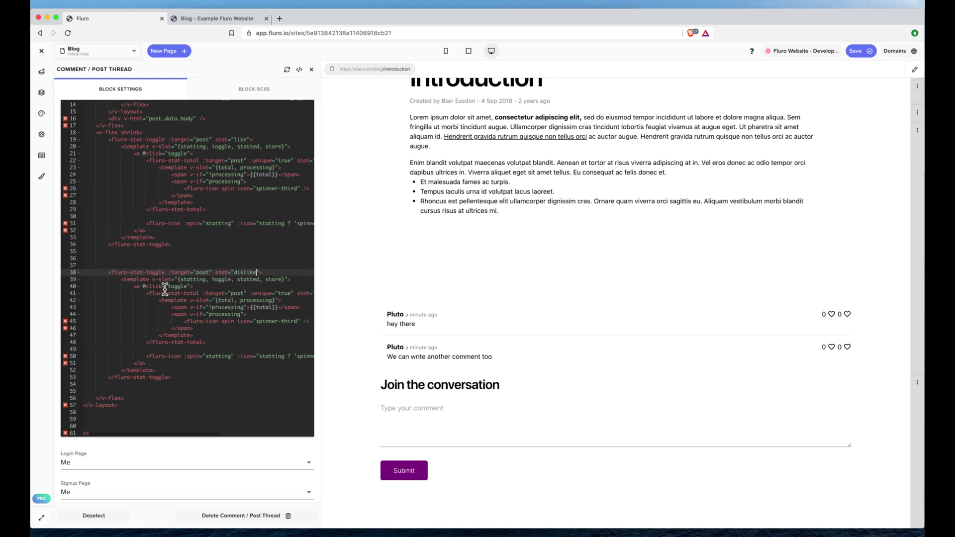
double_click(256, 293)
text(dislike">)
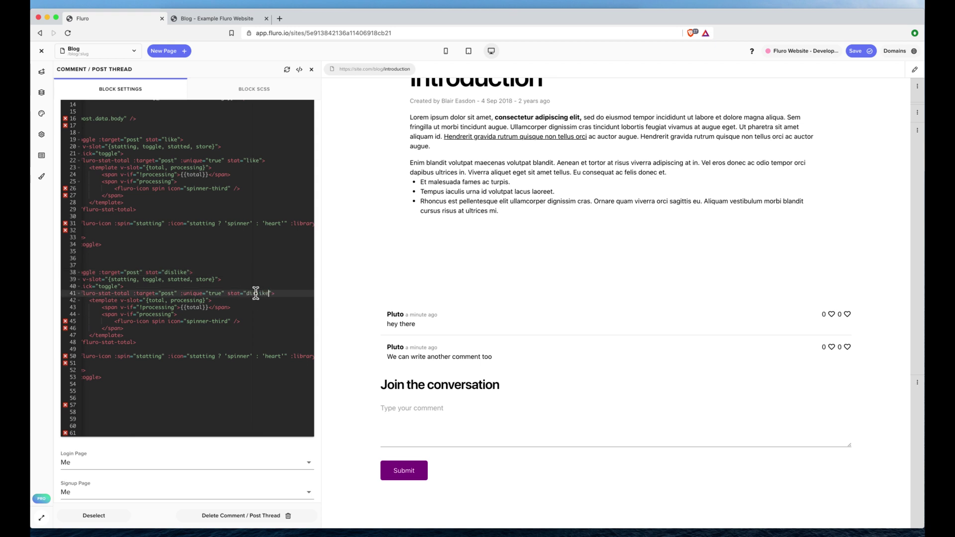
Replace the heart icons with 'arrow-down' on line 50 and 'arrow-up' on line 31.
scroll(209, 341, right, 2)
double_click(253, 356)
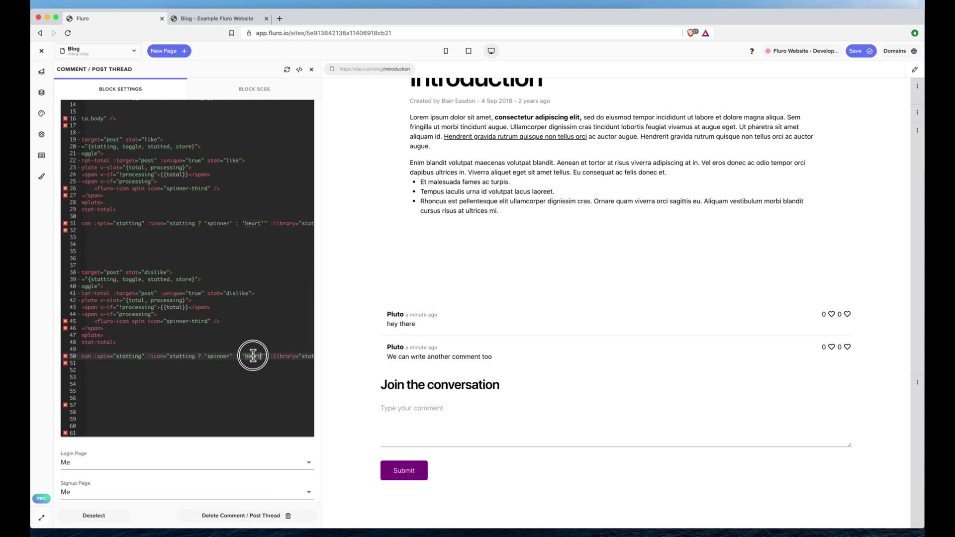
text(thumbs)
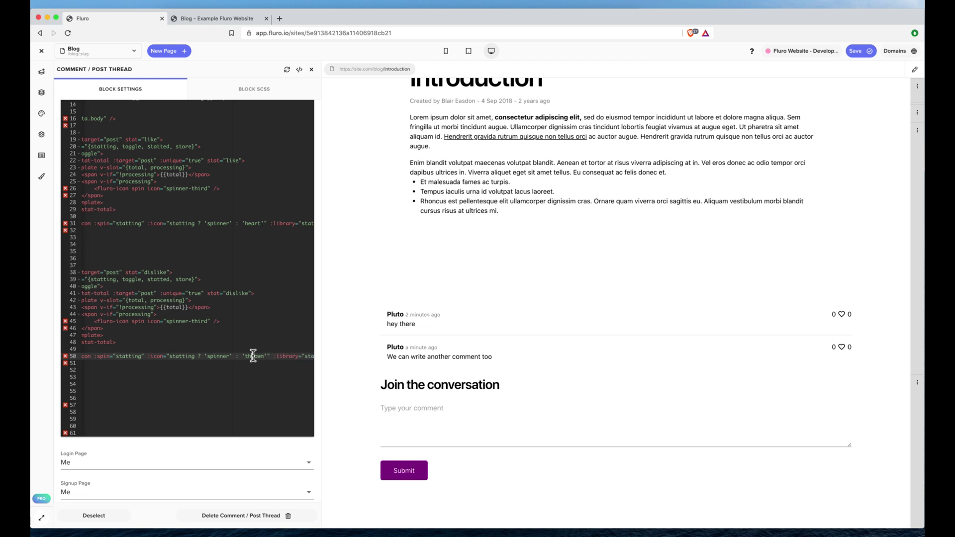
key(BackSpace)
key(BackSpace)
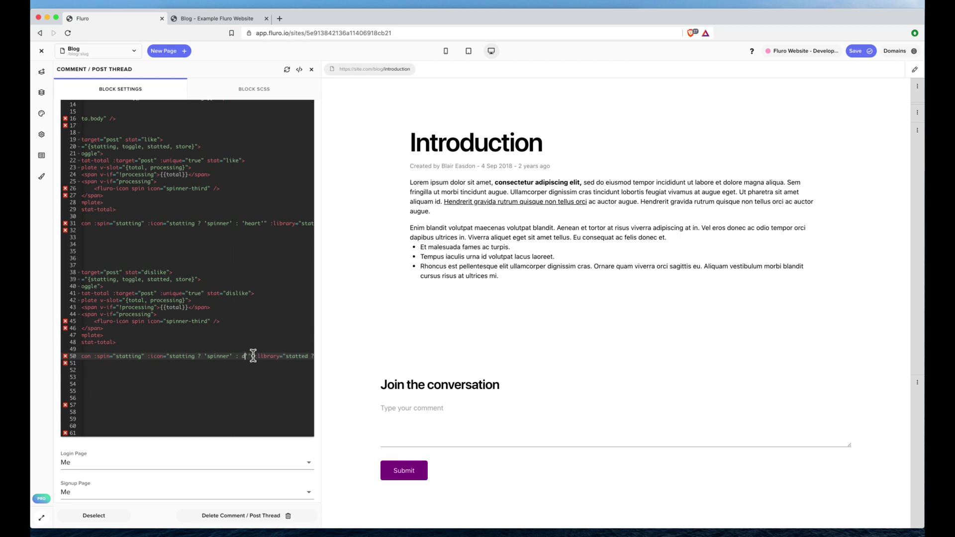
text(thumbs)
key(BackSpace)
key(BackSpace)
text(-down)
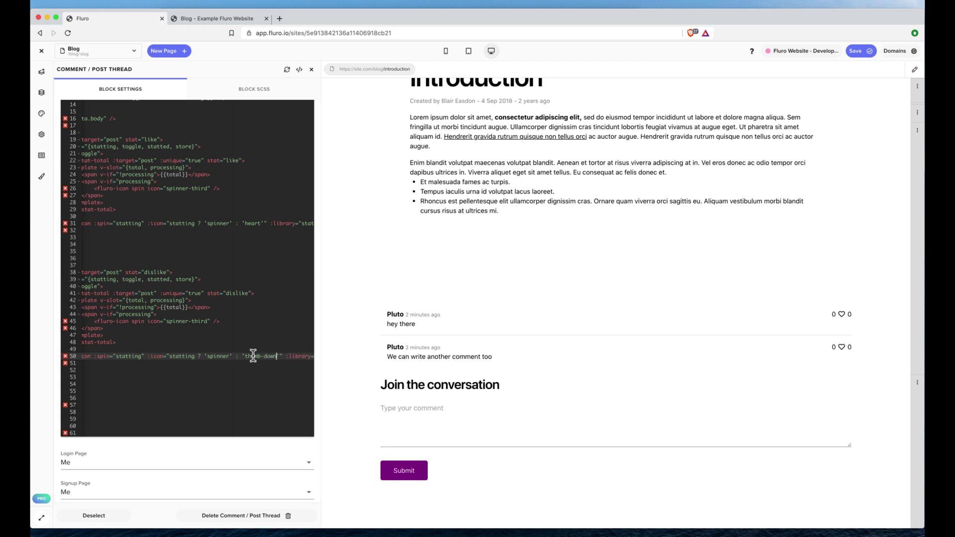
key(BackSpace)
text(down)
key(BackSpace)
key(BackSpace)
key(BackSpace)
key(BackSpace)
key(BackSpace)
key(BackSpace)
key(BackSpace)
key(BackSpace)
key(BackSpace)
text(arrow-down)
double_click(248, 223)
text(arrow-up)
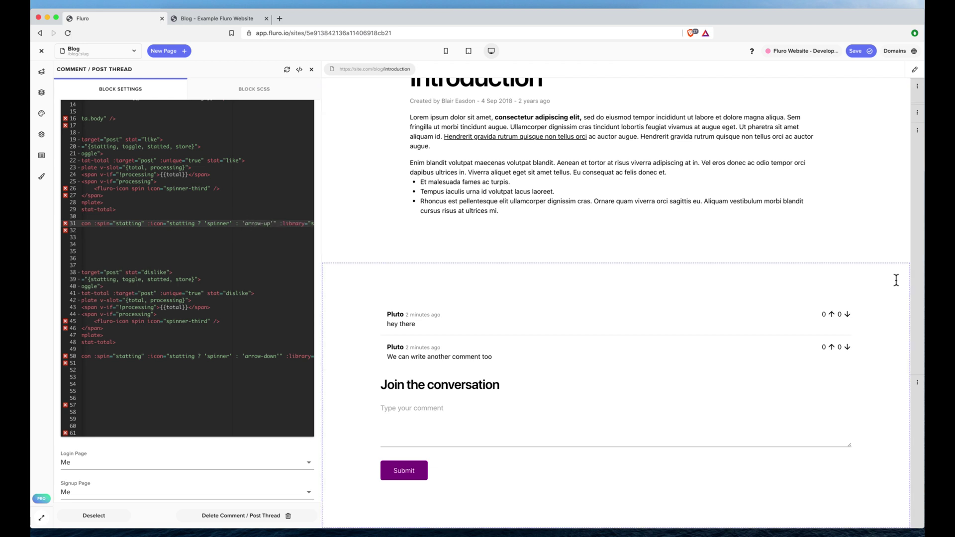
Test the new vote arrows by up- and down-voting the two comments.
scroll(201, 297, left, 5)
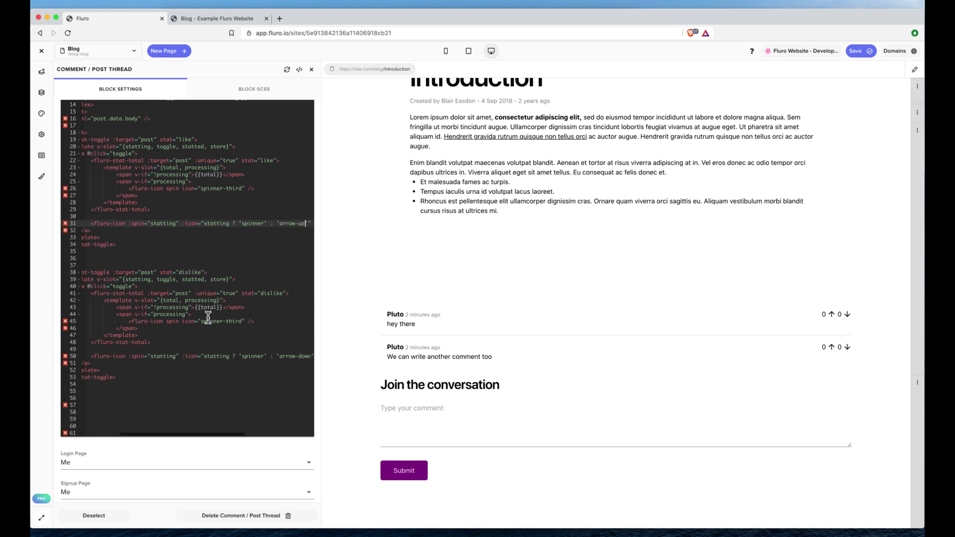
click(825, 316)
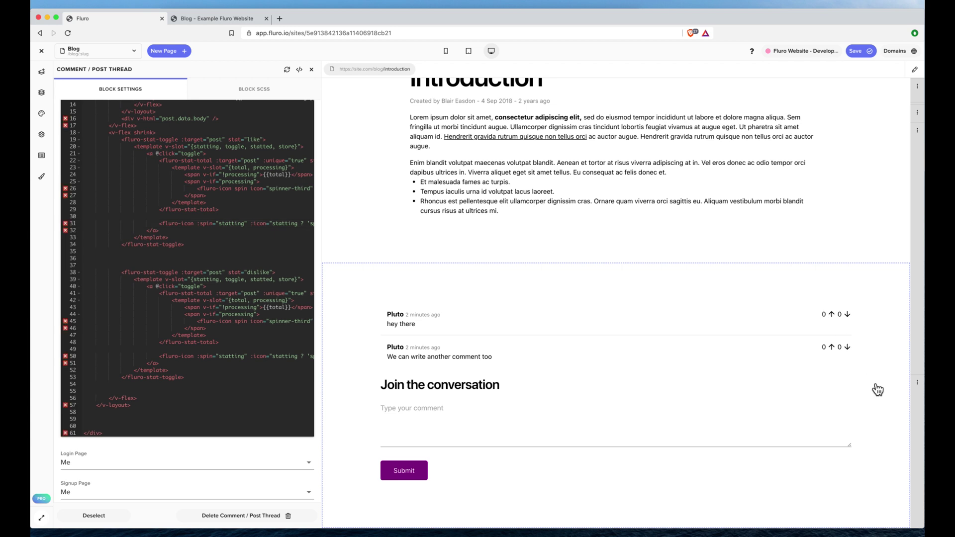
click(847, 348)
click(846, 315)
click(847, 348)
In Post HTML, duplicate {{post.sender.firstName}} after a space and change the copy to lastName.
click(462, 358)
click(231, 293)
scroll(248, 293, up, 5)
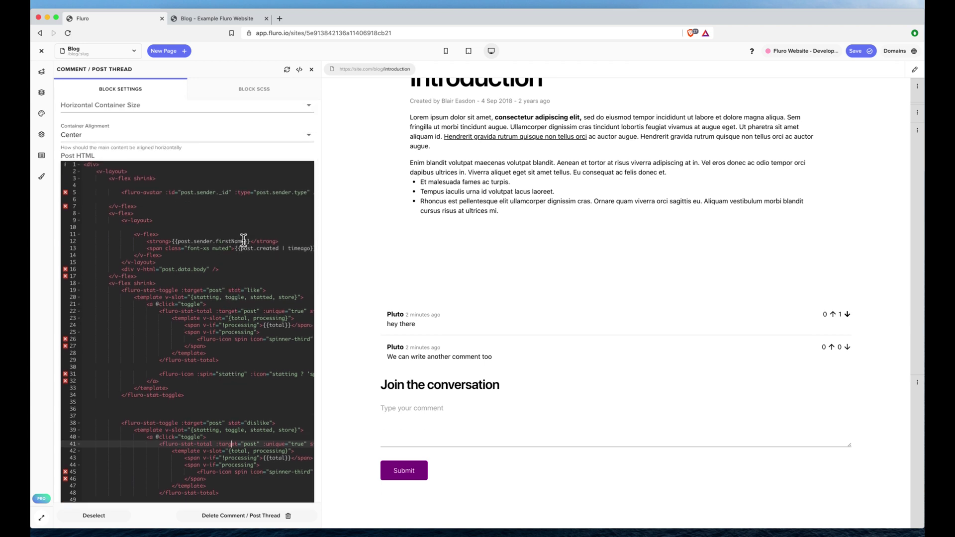
mouse_move(249, 241)
mouse_down()
mouse_move(196, 242)
mouse_move(251, 241)
mouse_up()
key(ctrl+c)
key(Right)
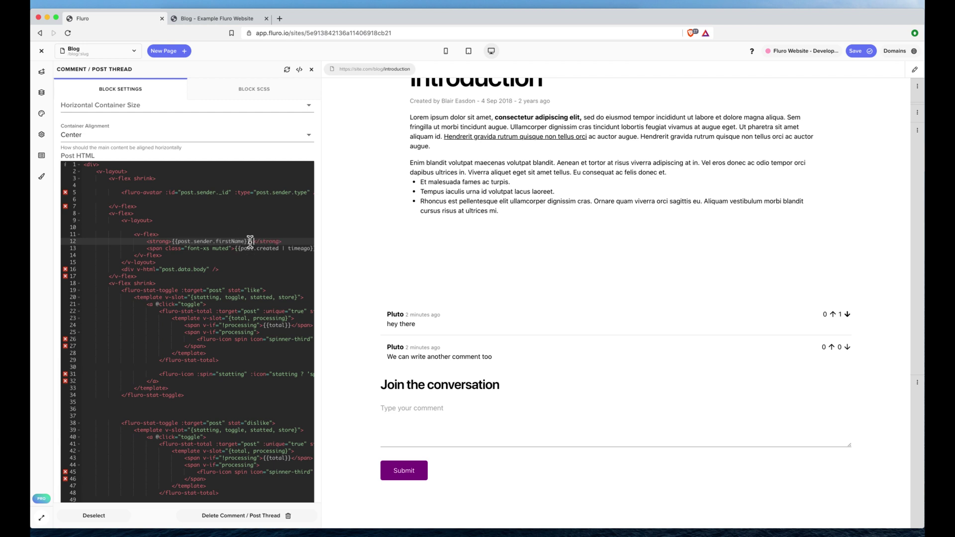
key(ctrl+v)
double_click(286, 241)
text(lastName)
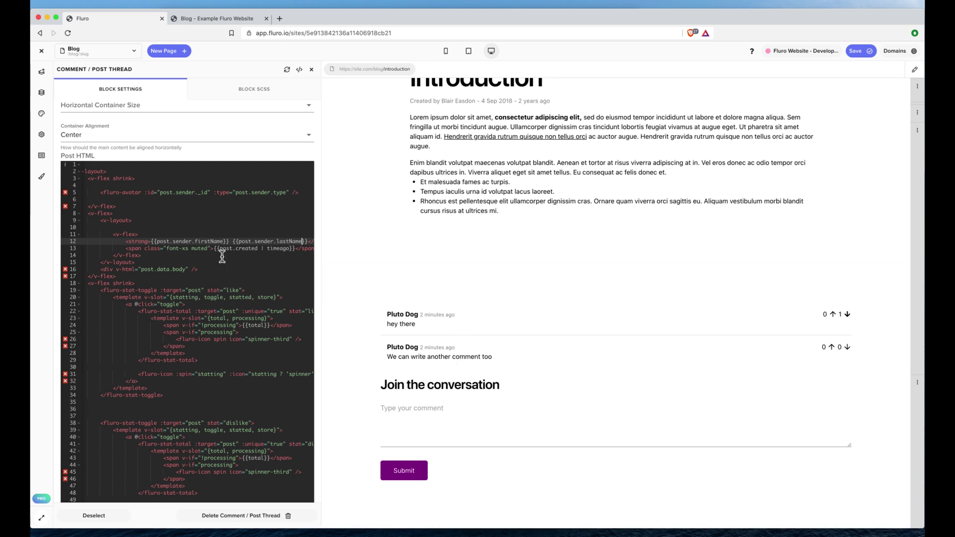
scroll(222, 257, down, 5)
scroll(222, 254, up, 8)
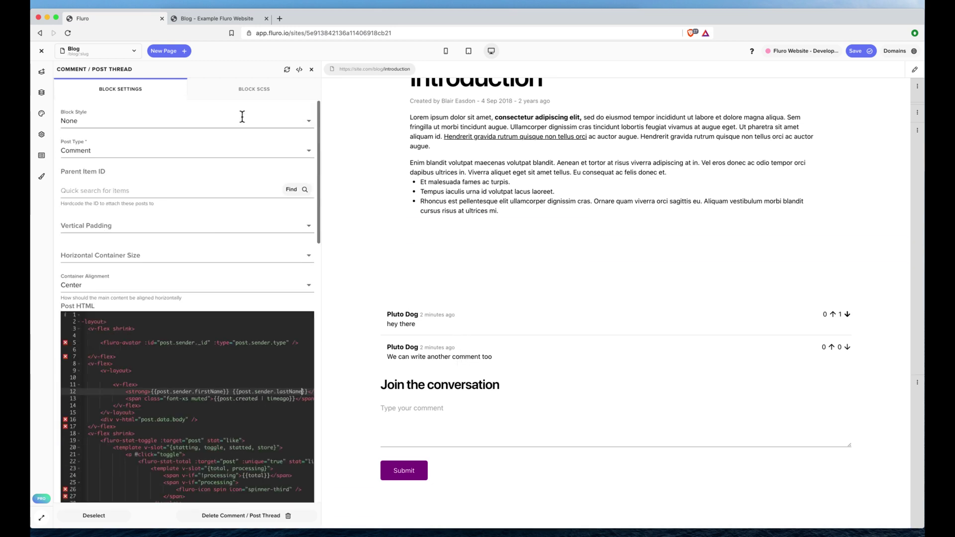
click(240, 90)
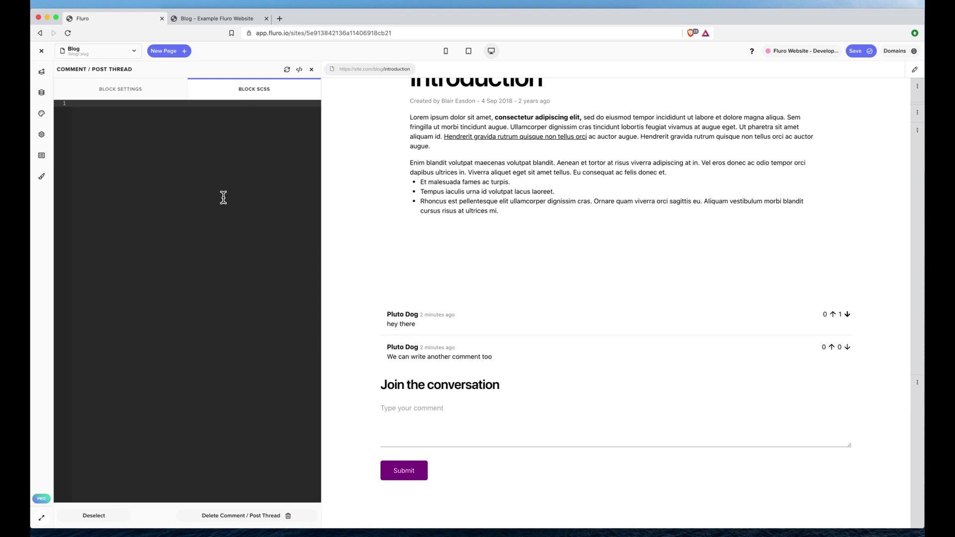
text(font-)
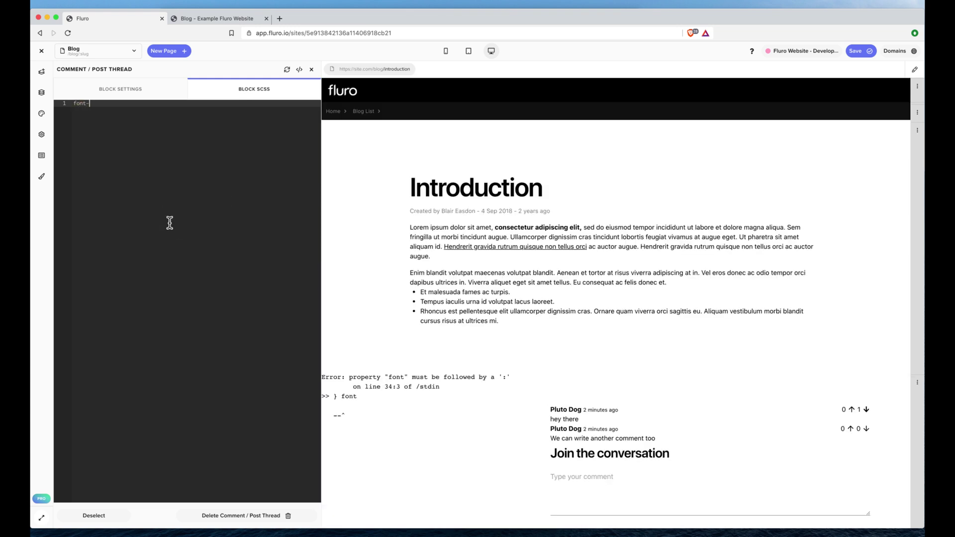
text(size: 2em;)
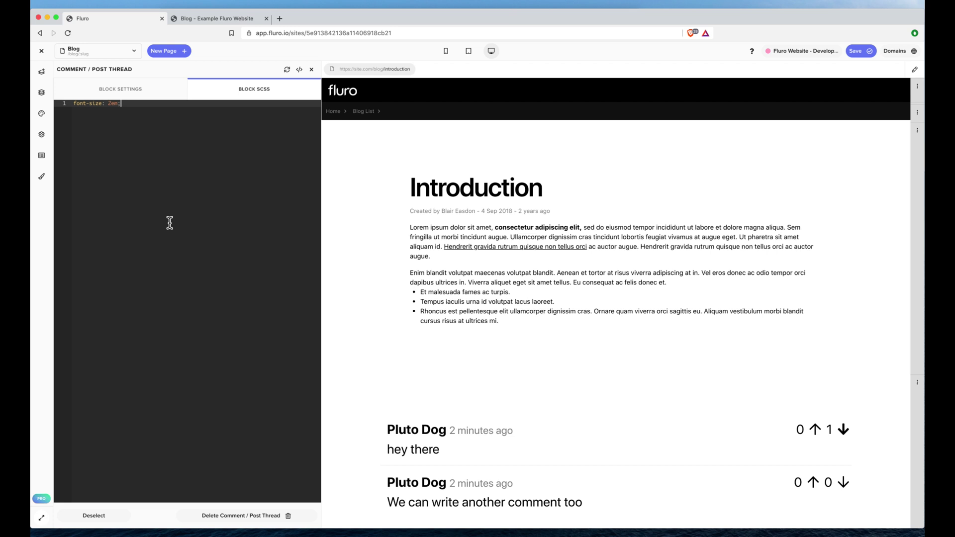
key(Return)
text(c)
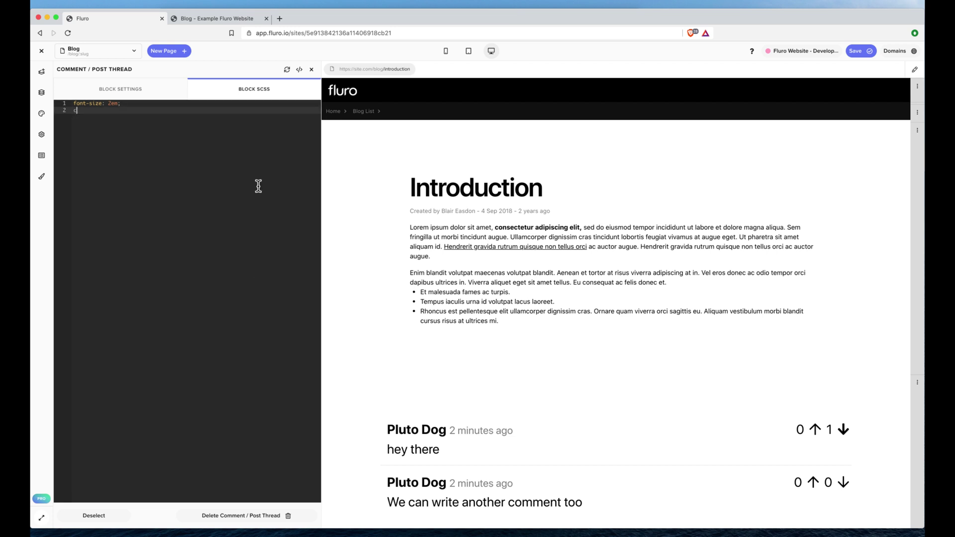
text(olor: red;)
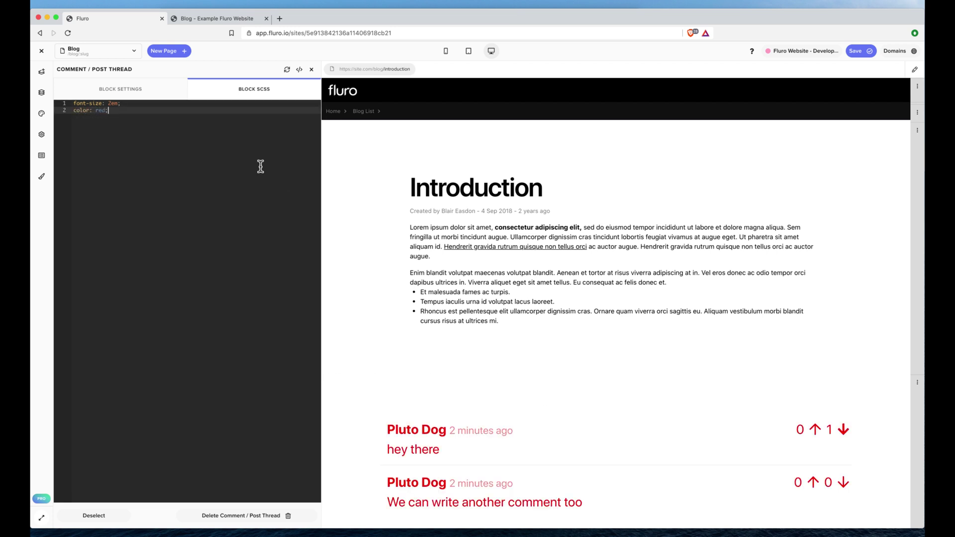
key(BackSpace)
key(super+BackSpace)
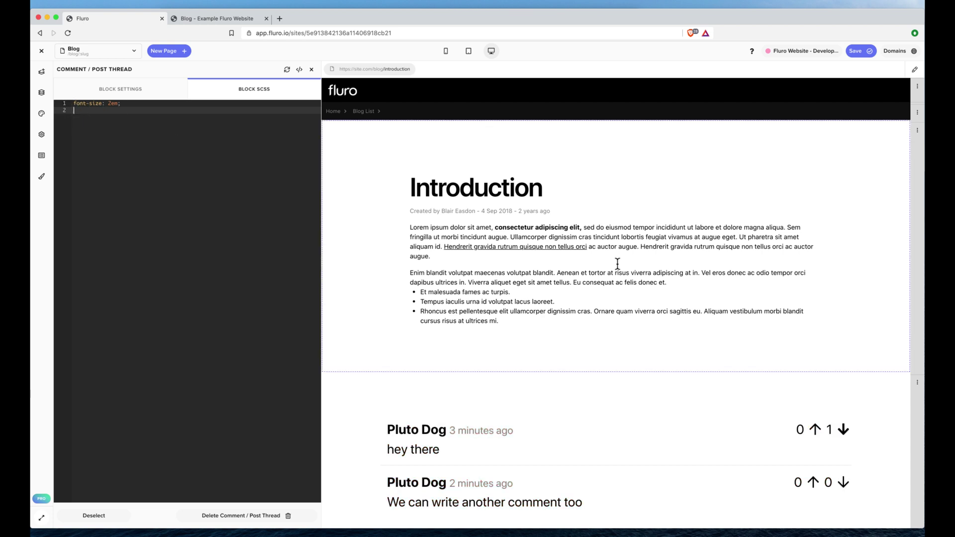
scroll(618, 267, down, 4)
click(234, 150)
key(super+a)
key(BackSpace)
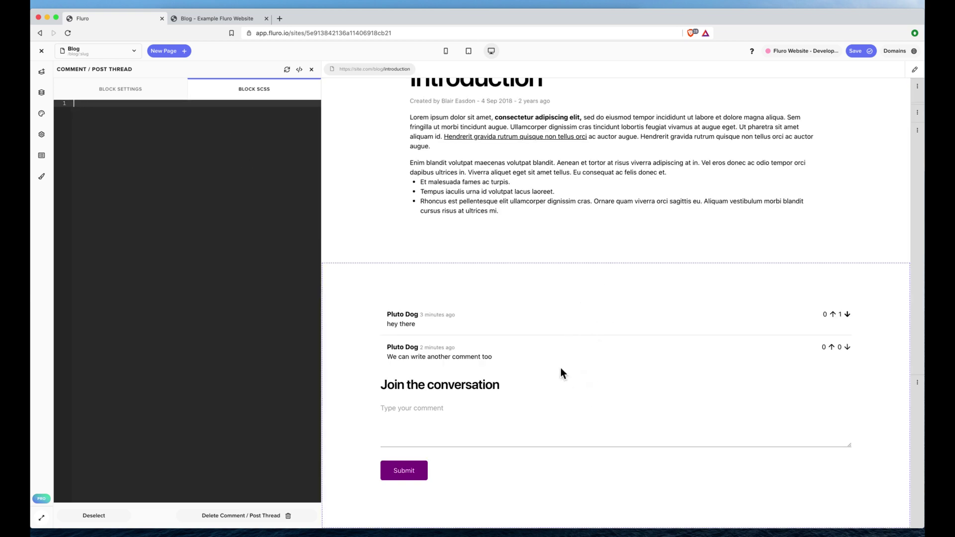
scroll(563, 177, up, 3)
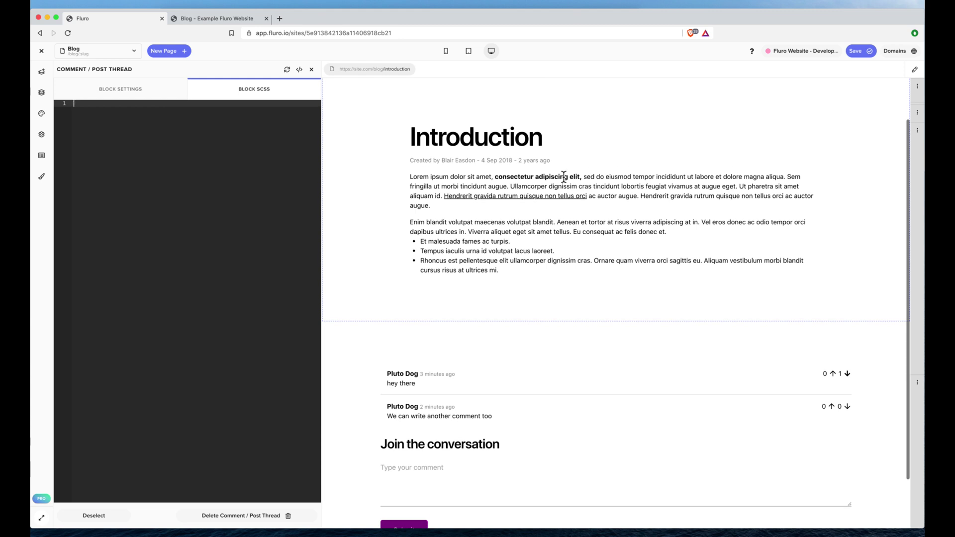
click(131, 92)
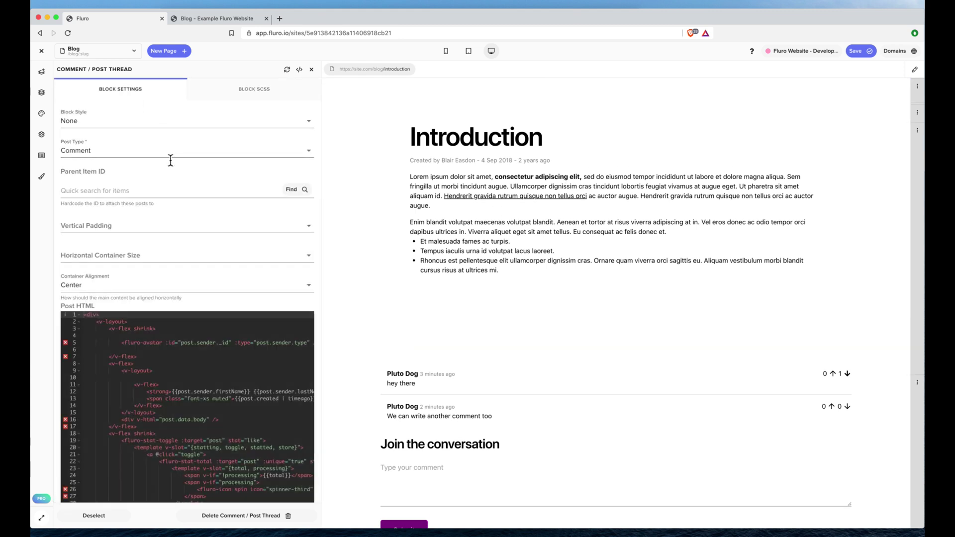
scroll(182, 274, down, 3)
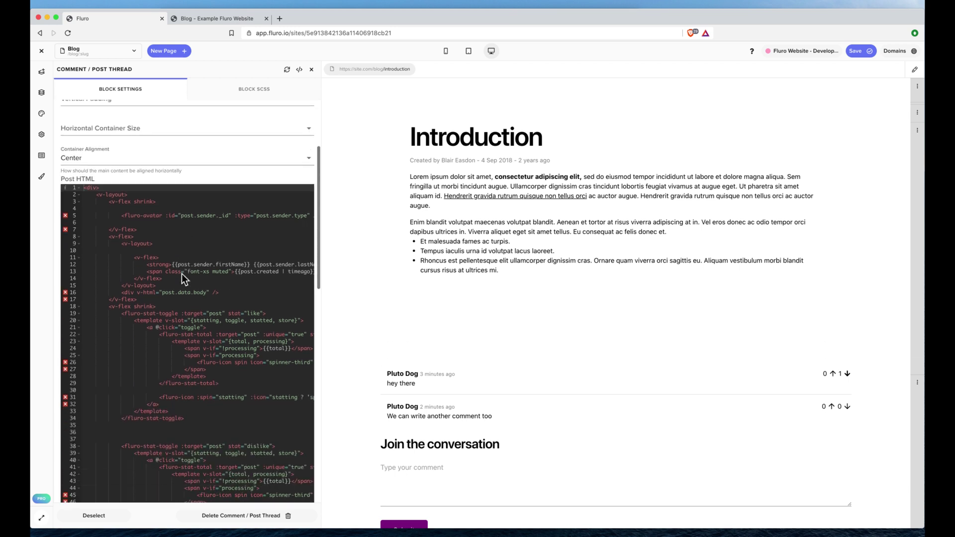
scroll(181, 273, down, 1)
scroll(224, 245, down, 3)
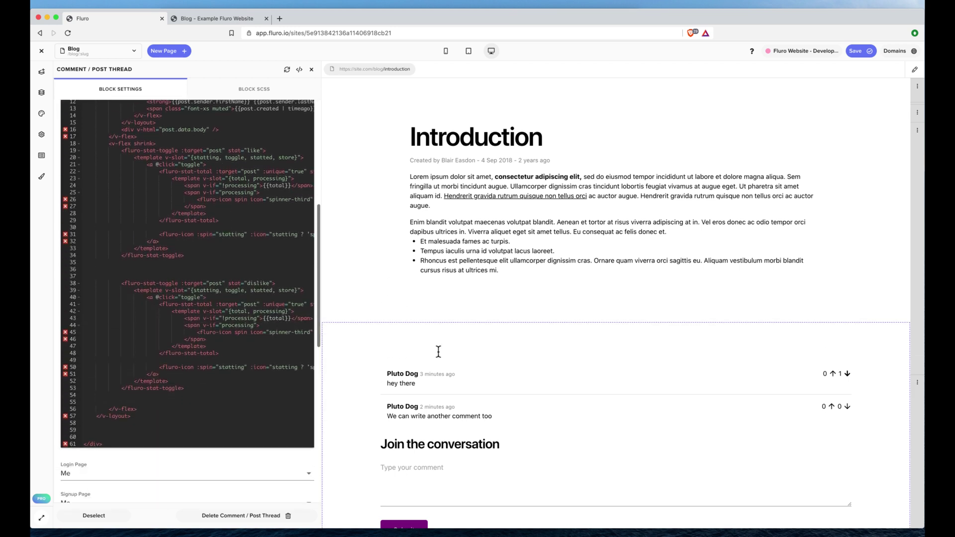
scroll(451, 337, down, 2)
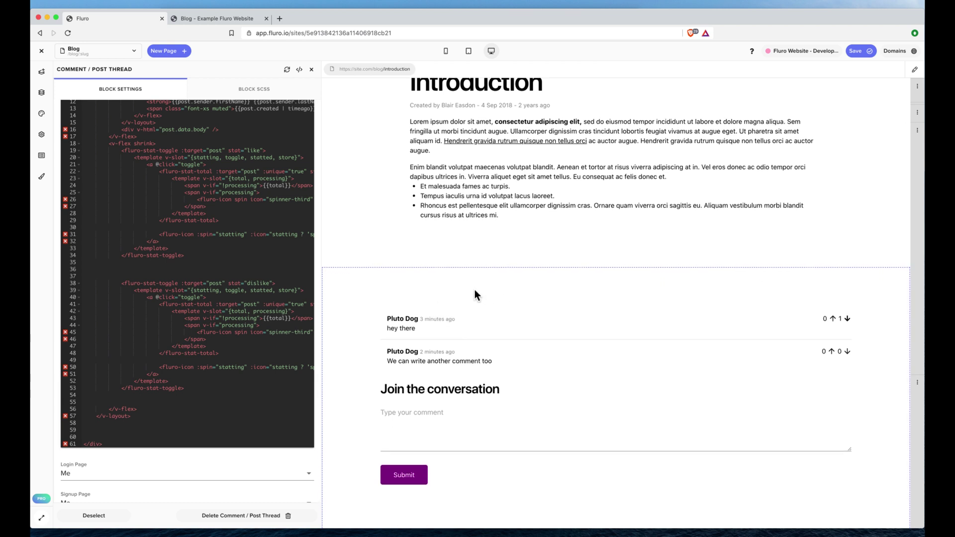
click(300, 70)
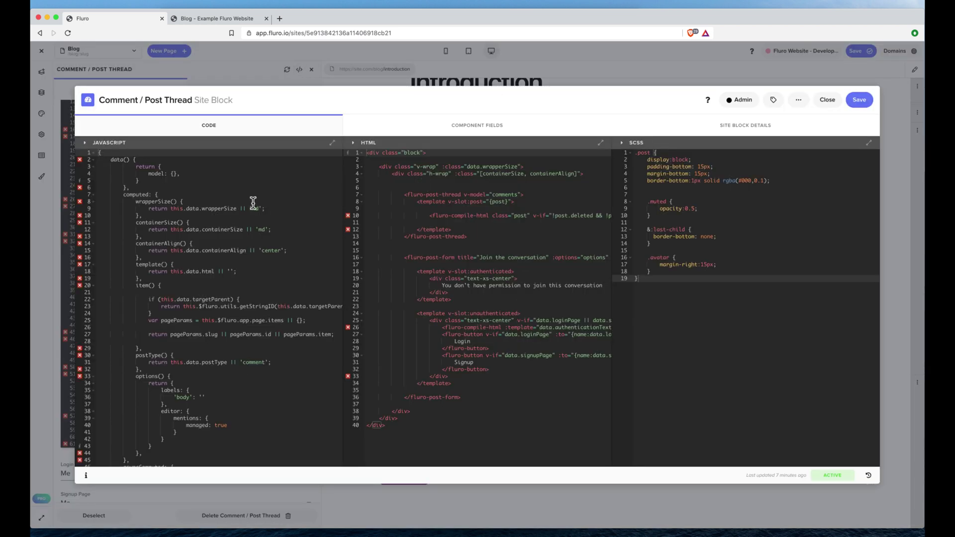
scroll(256, 247, down, 10)
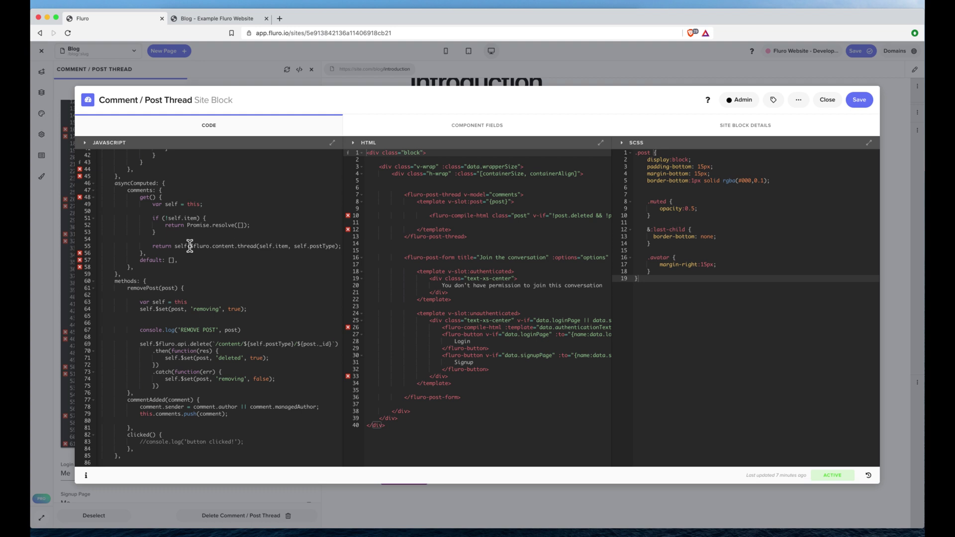
click(465, 128)
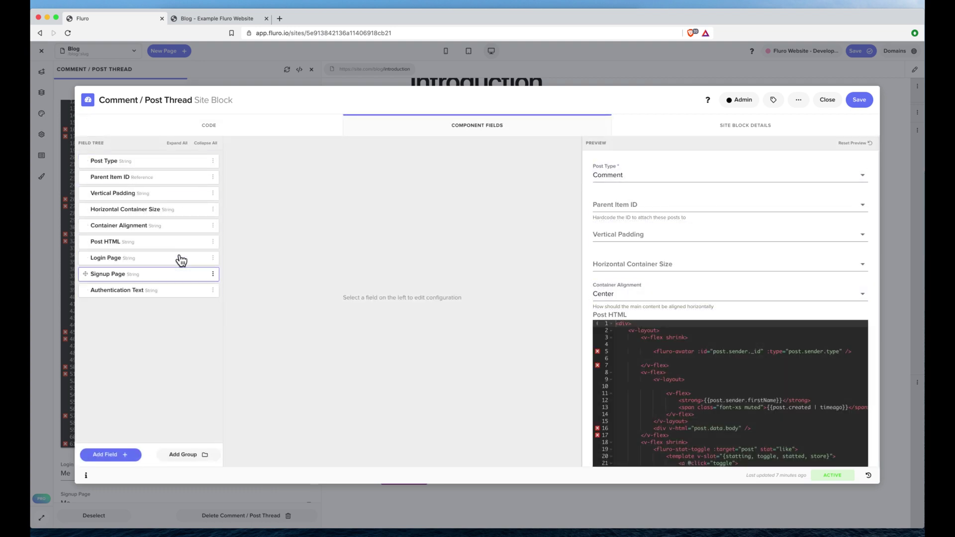
click(832, 102)
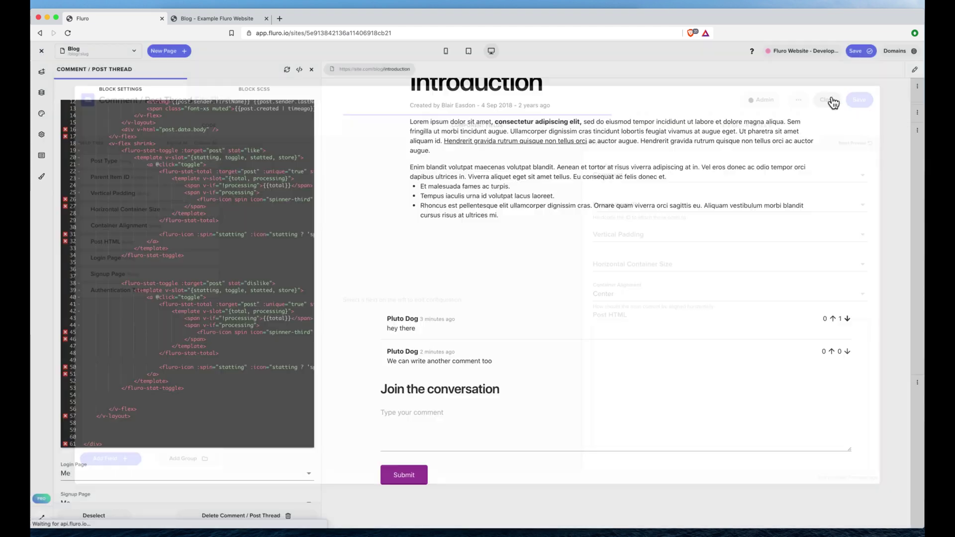